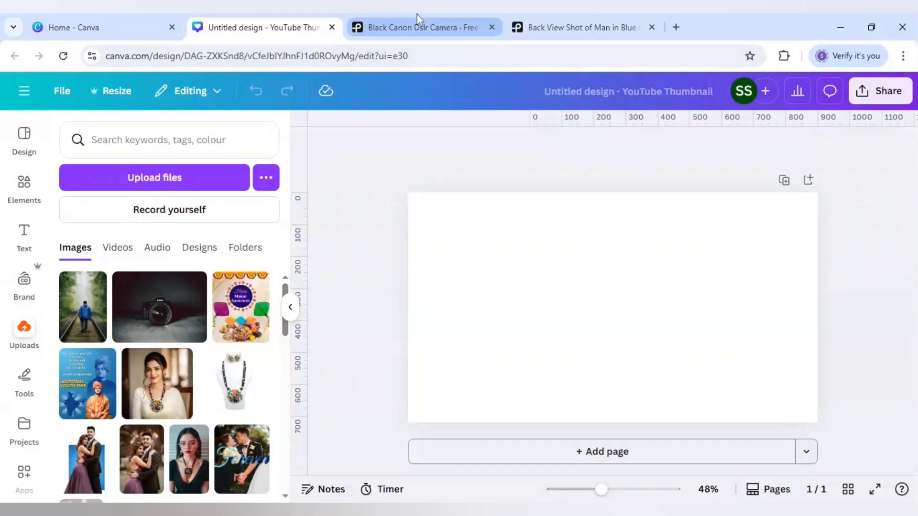
View the camera and railway-track walker stock photos on Pexels, and return to the thumbnail design in Canva.
left_click(417, 18)
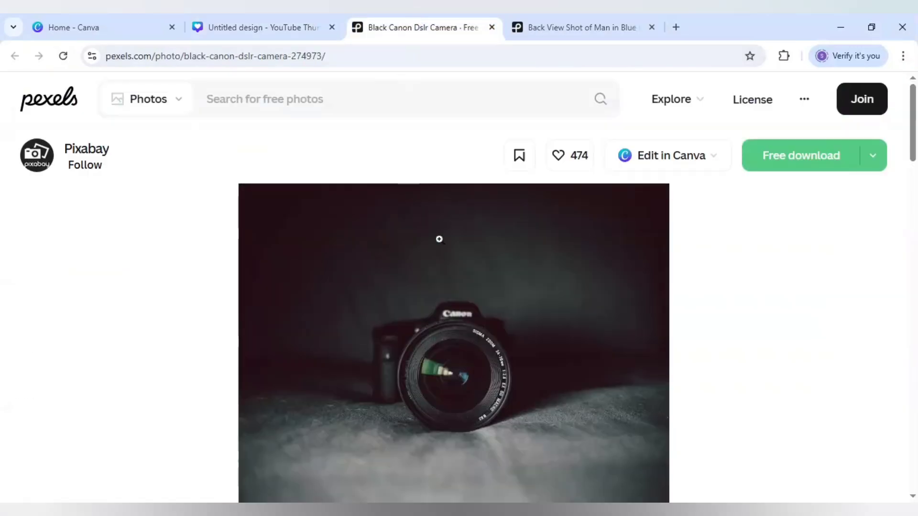
left_click(600, 22)
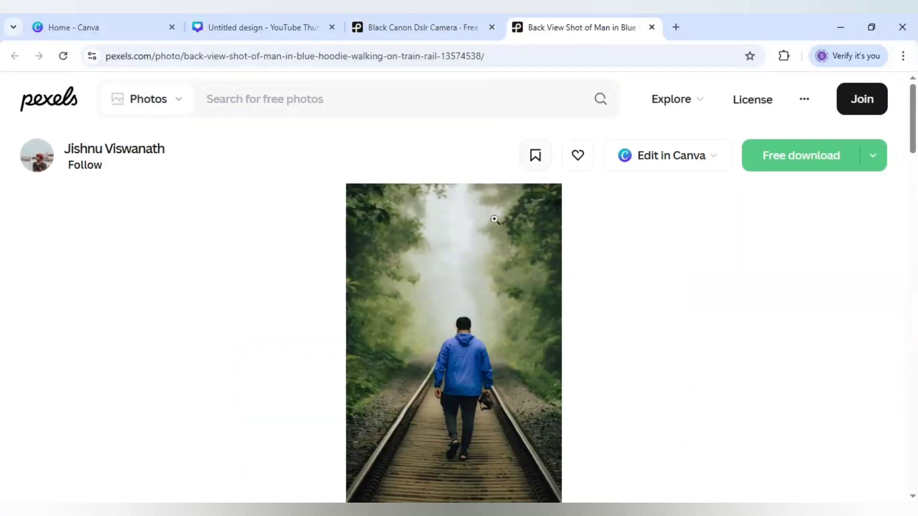
left_click(297, 31)
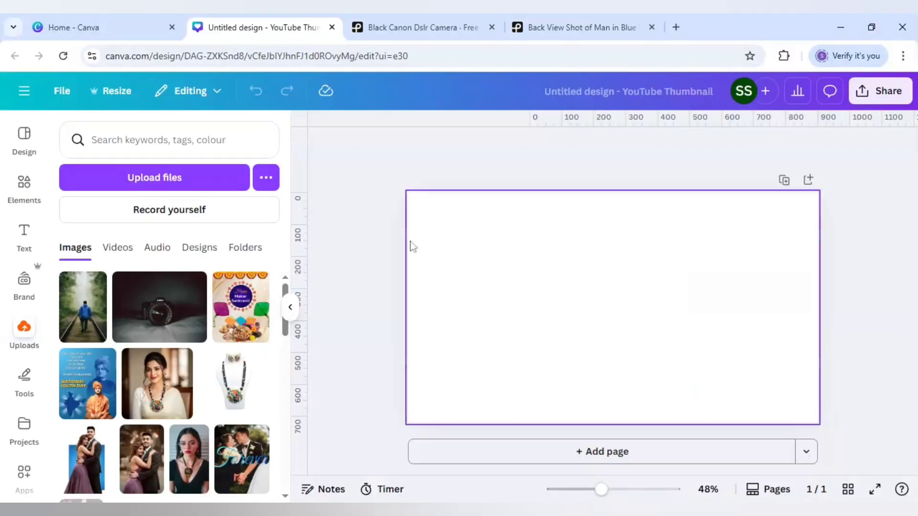
Place the uploaded camera photo on the blank page and enlarge it to cover the page, with the camera horizontally centred.
left_click(161, 317)
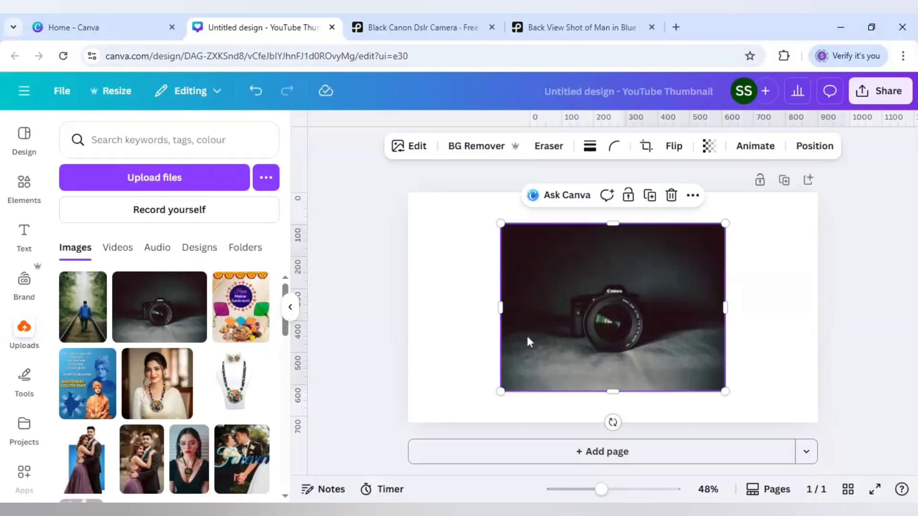
left_click_drag(500, 226, 273, 174)
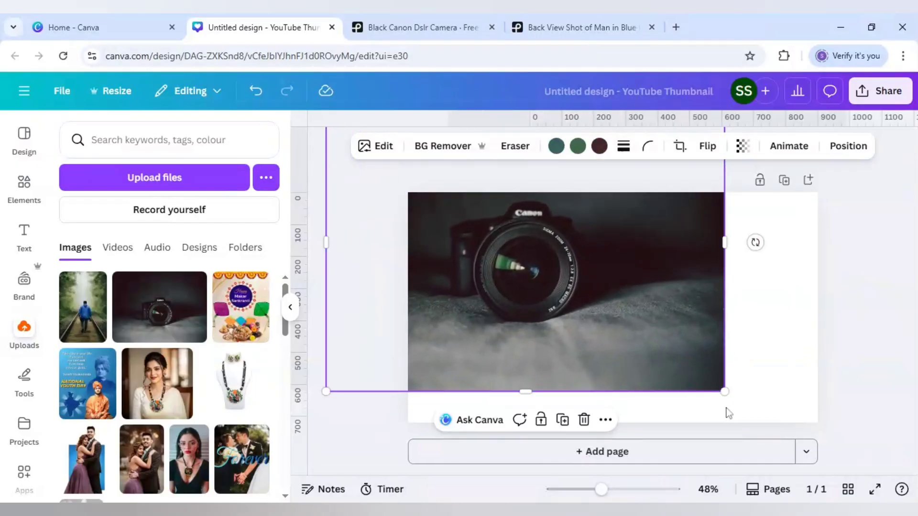
left_click_drag(724, 391, 847, 436)
left_click_drag(679, 371, 711, 338)
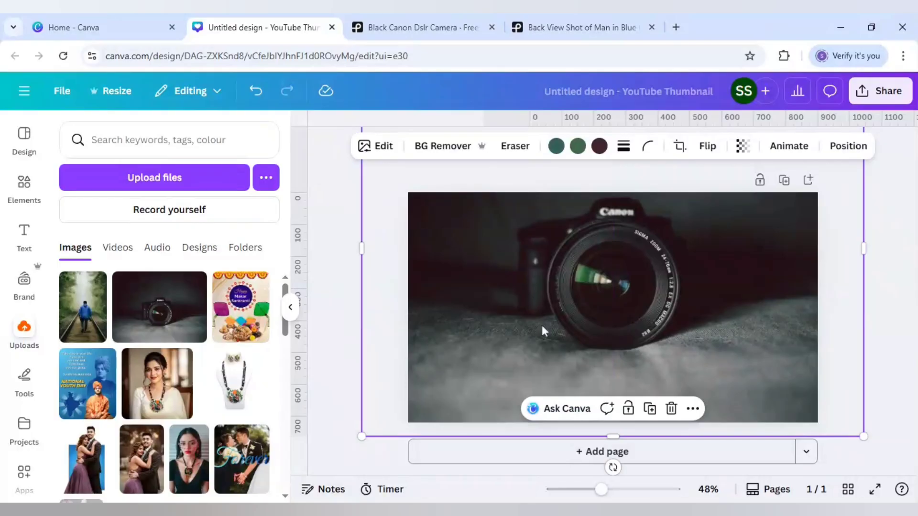
Duplicate the page and apply the Amber duotone effect to the camera photo on page 1.
left_click(784, 182)
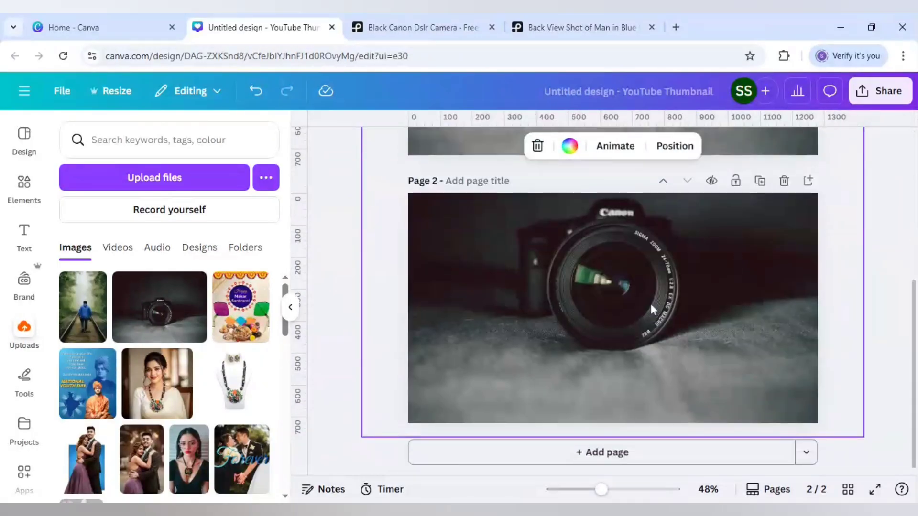
scroll(642, 310, "up", 5)
left_click(607, 292)
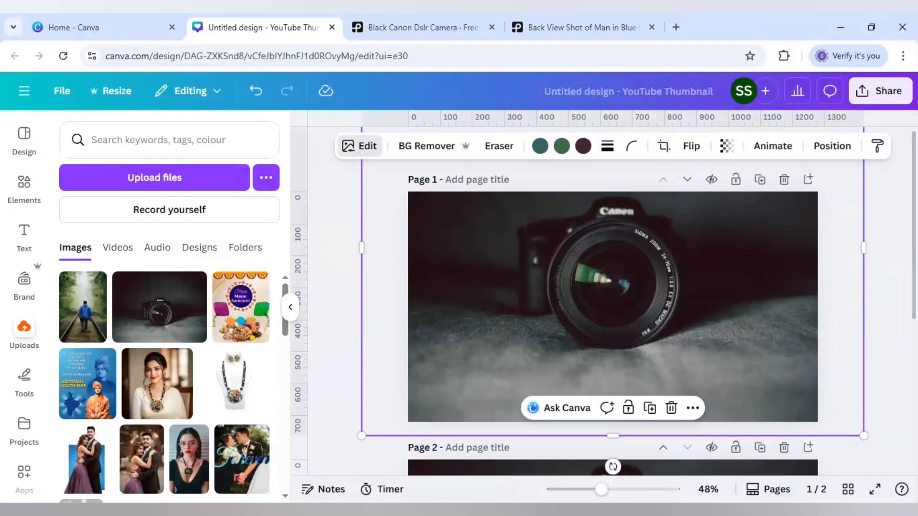
left_click(359, 145)
scroll(249, 256, "down", 4)
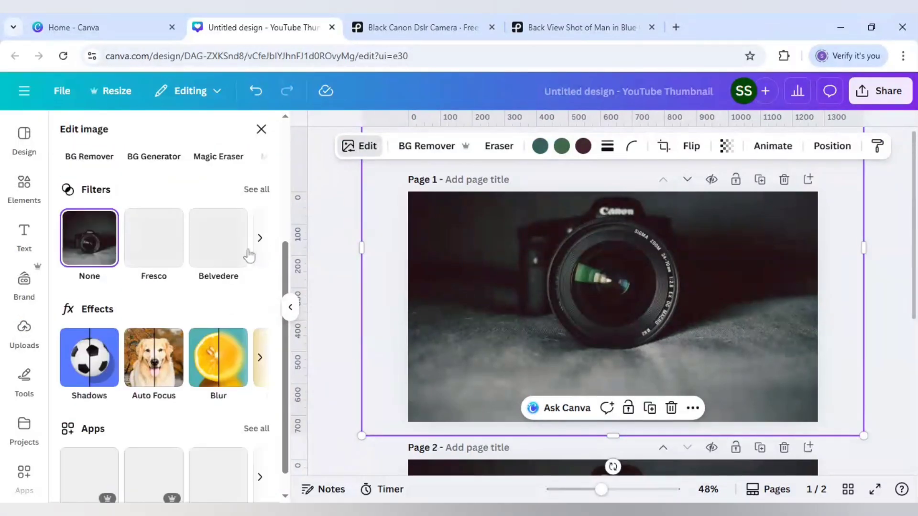
left_click(260, 362)
left_click(192, 355)
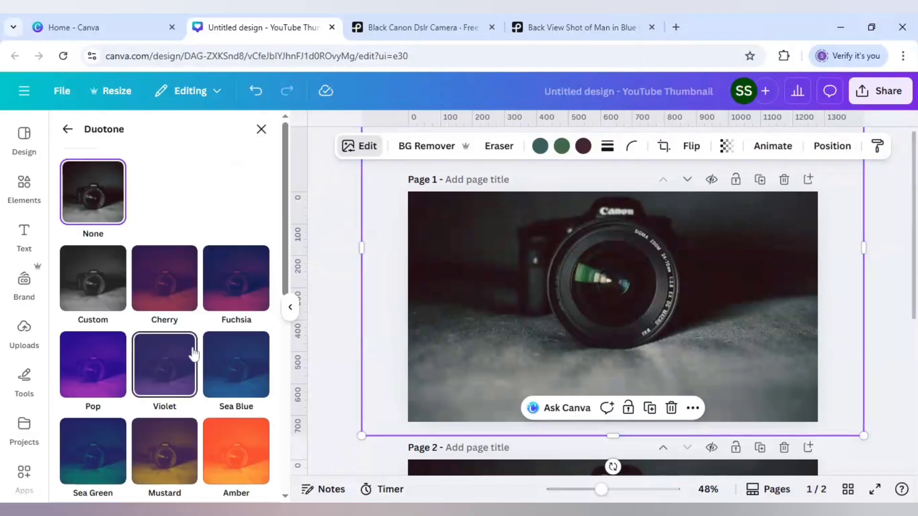
scroll(193, 353, "down", 3)
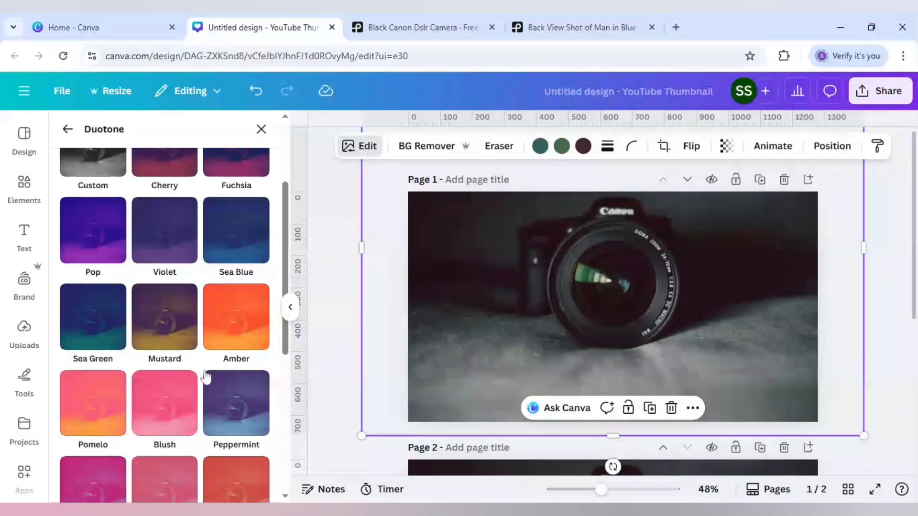
left_click(256, 321)
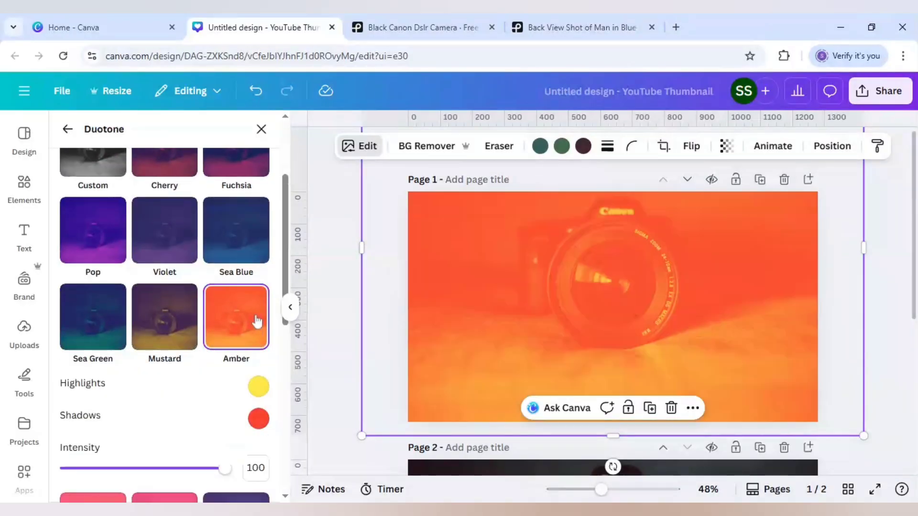
Set the duotone's shadows colour to #000000 and its highlights colour to #FFBF00.
left_click(262, 419)
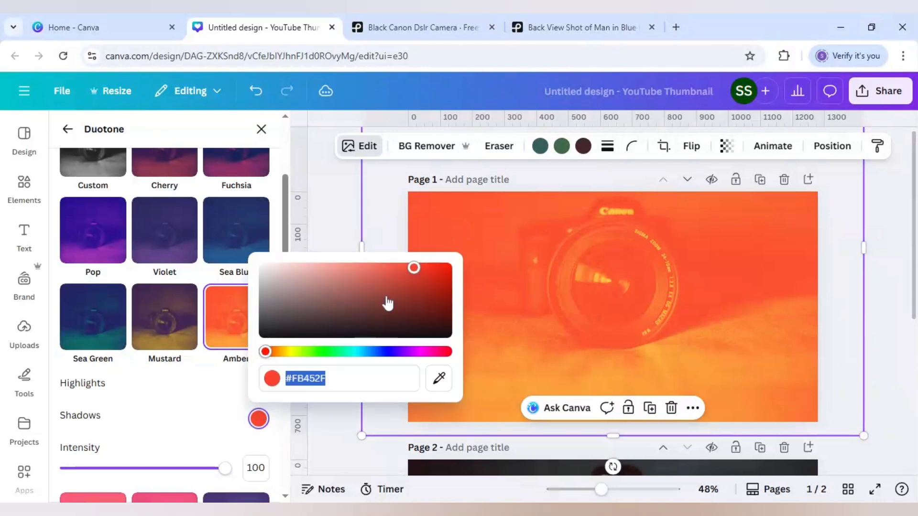
left_click_drag(412, 269, 261, 334)
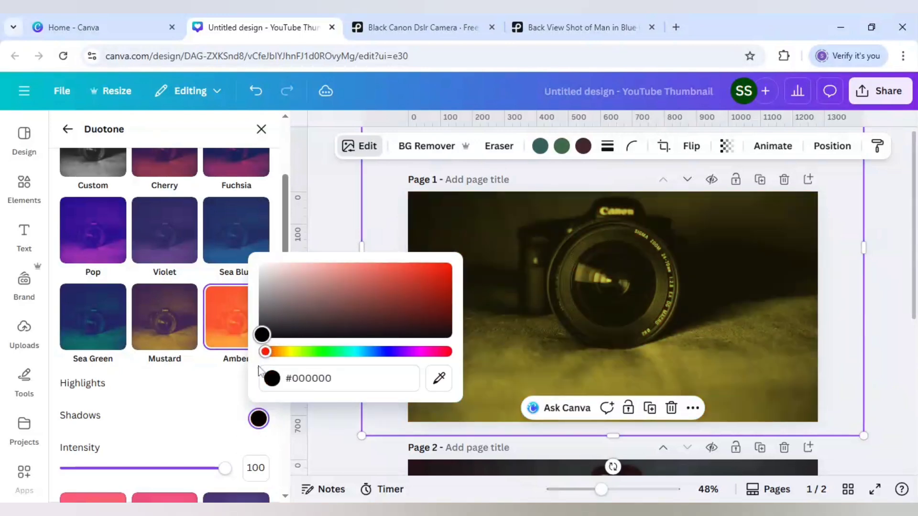
left_click(244, 389)
left_click(258, 386)
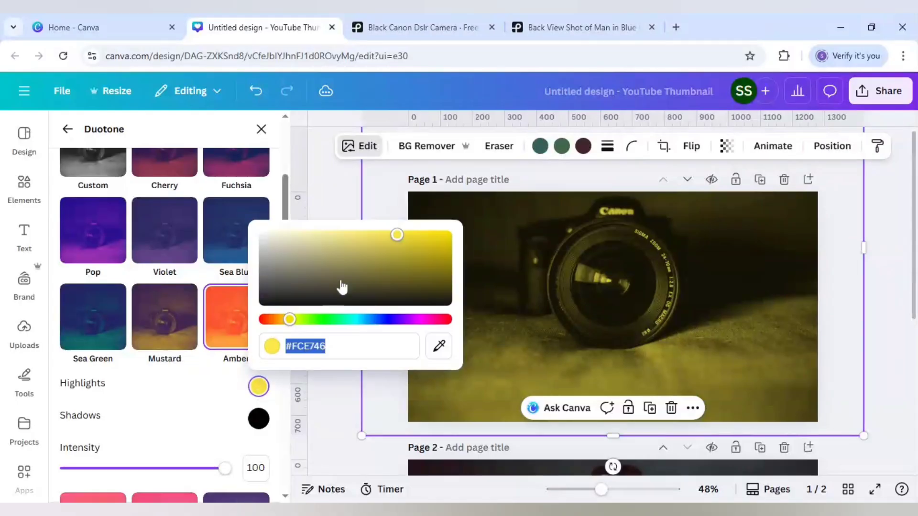
left_click_drag(289, 320, 284, 327)
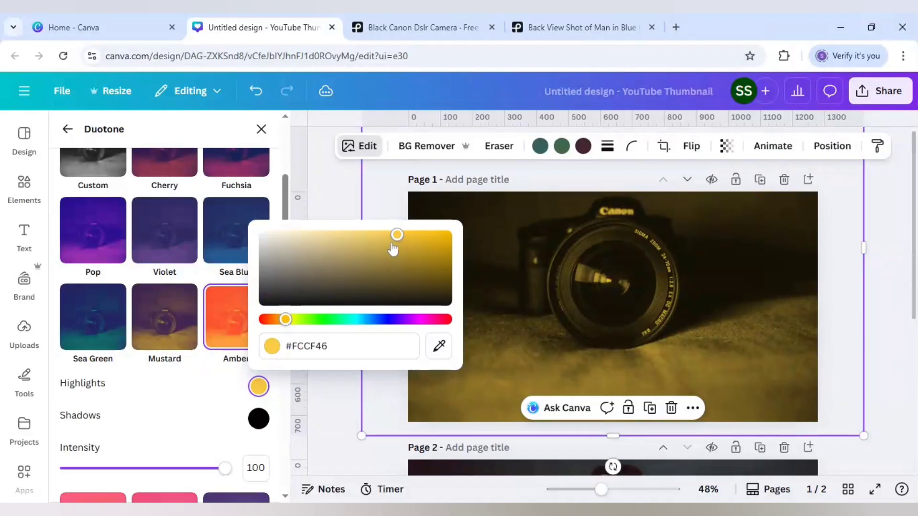
left_click_drag(396, 235, 468, 234)
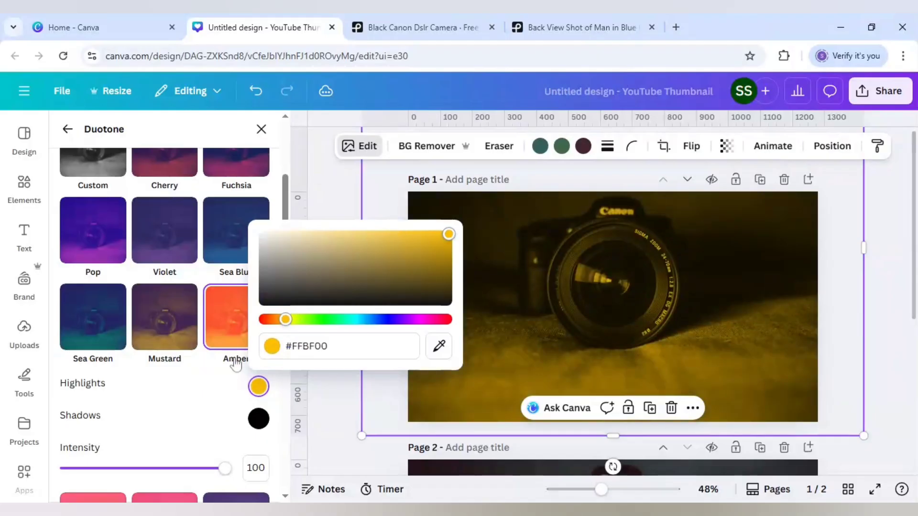
left_click(238, 393)
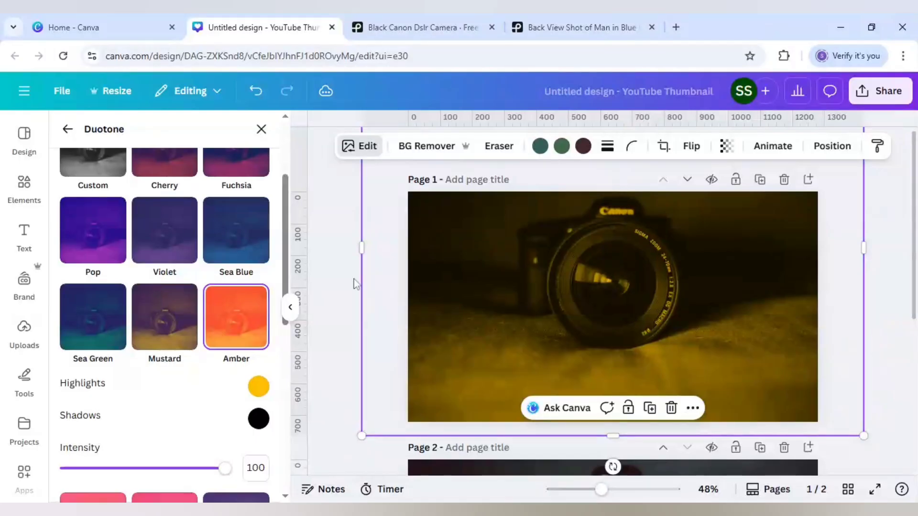
left_click(877, 339)
Remove the background from page 2's camera photo and paste a copy of the cut-out on page 1, aligned over the tinted camera.
scroll(877, 340, "down", 3)
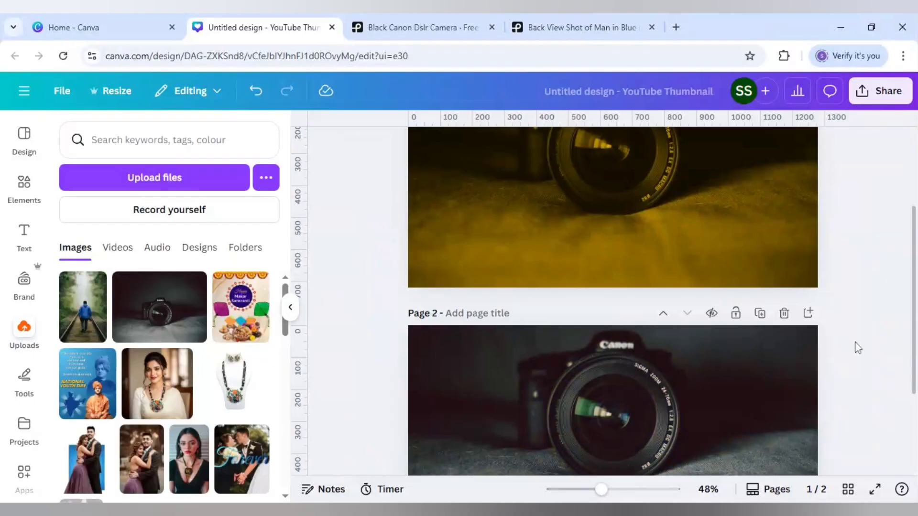
scroll(857, 344, "down", 3)
left_click(447, 214)
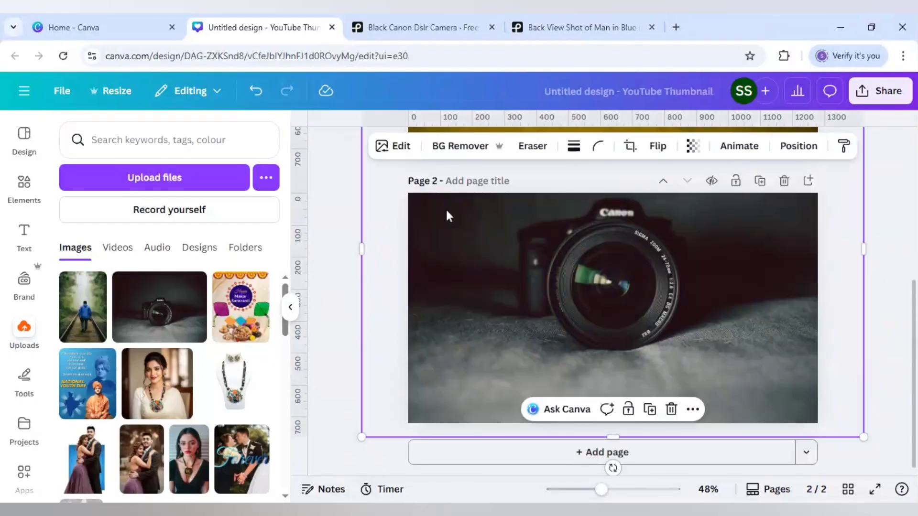
left_click(449, 148)
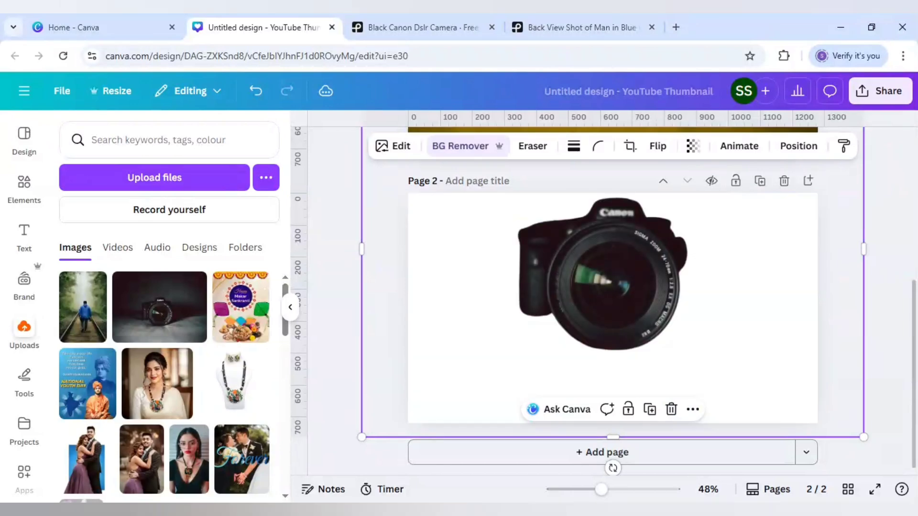
scroll(593, 260, "up", 5)
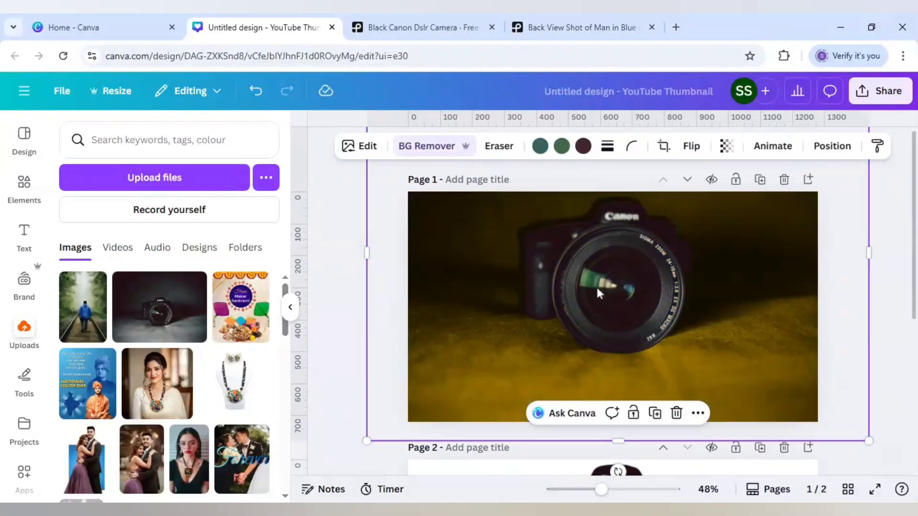
left_click_drag(593, 288, 589, 286)
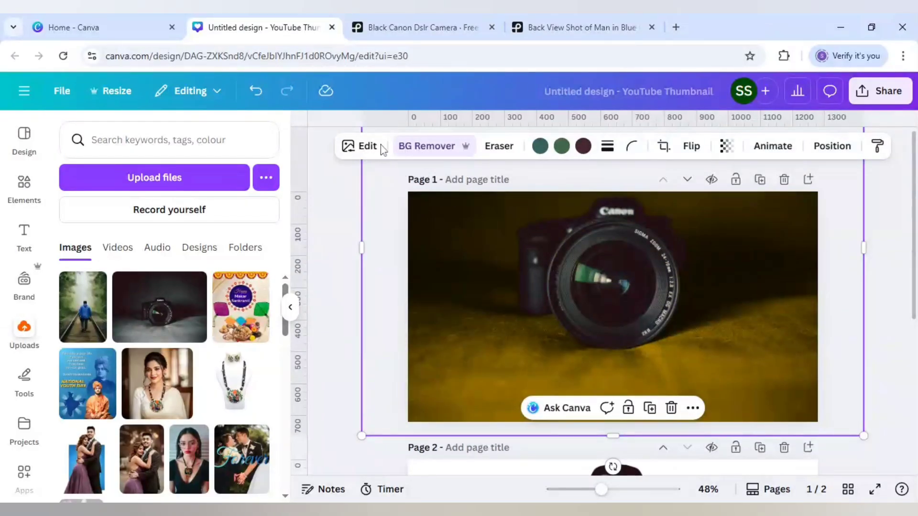
Adjust the cut-out camera on page 1 to brightness 11 and contrast 18.
left_click(367, 146)
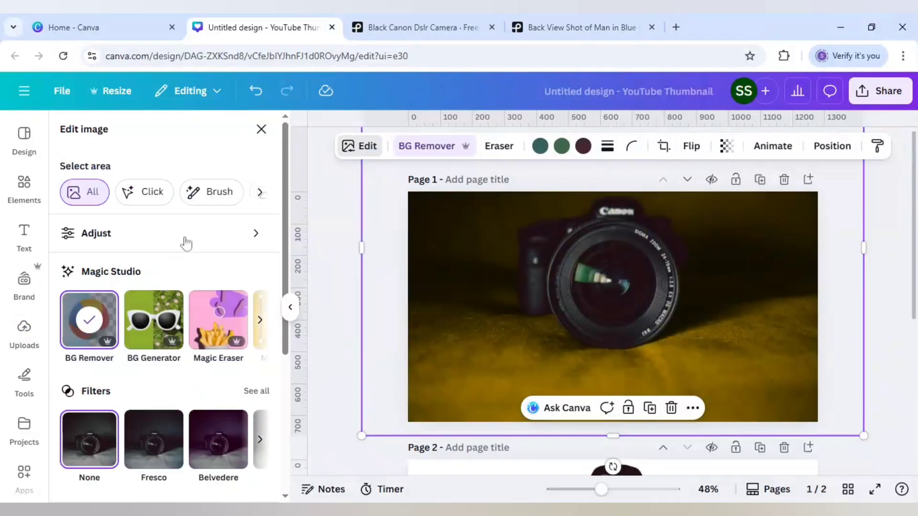
left_click(136, 243)
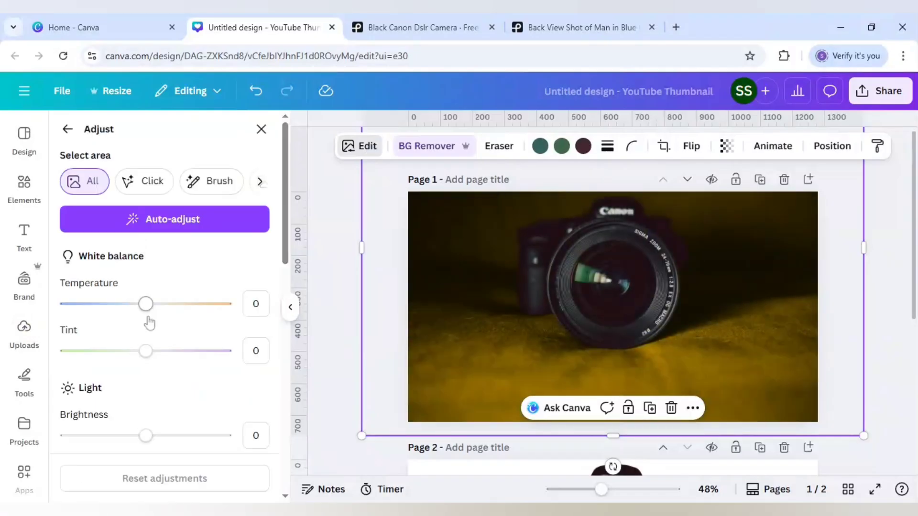
scroll(150, 329, "down", 2)
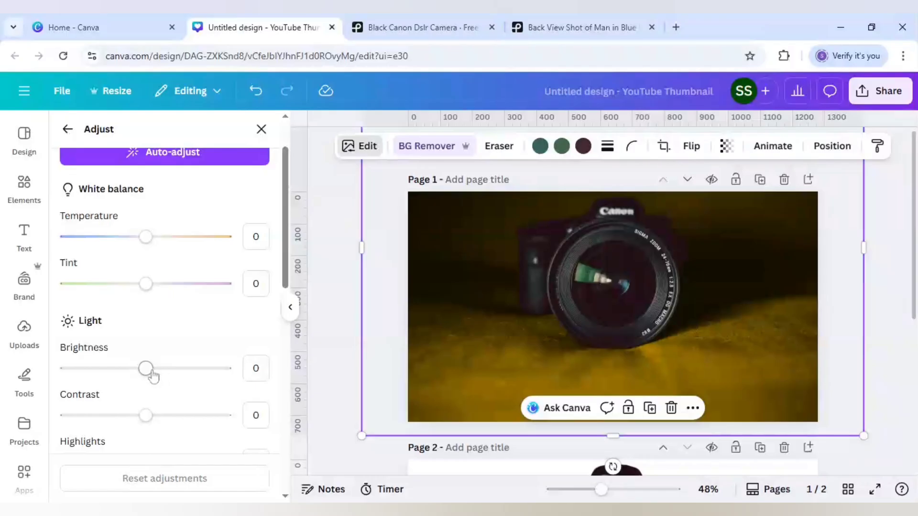
left_click_drag(152, 376, 158, 376)
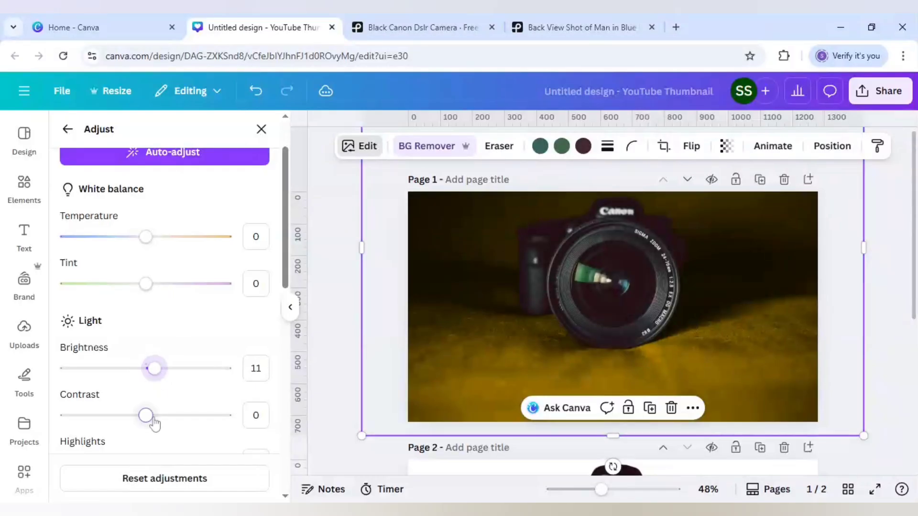
left_click_drag(146, 415, 160, 415)
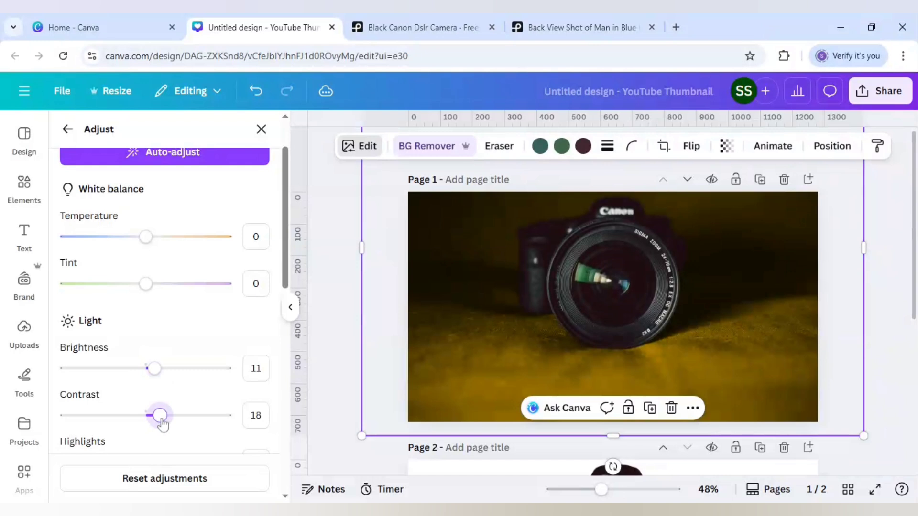
Set the cut-out camera's shadows to 21 and blacks to 21.
scroll(174, 416, "down", 3)
scroll(171, 411, "down", 3)
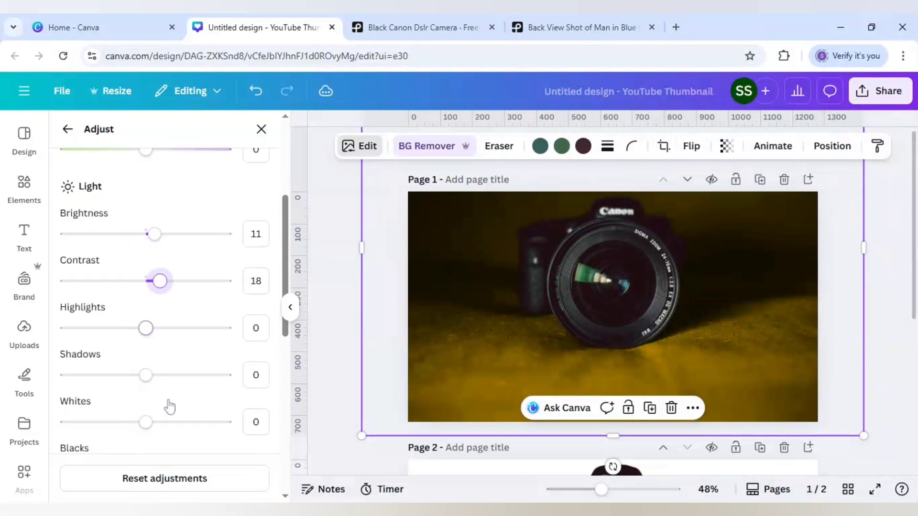
left_click_drag(148, 376, 164, 383)
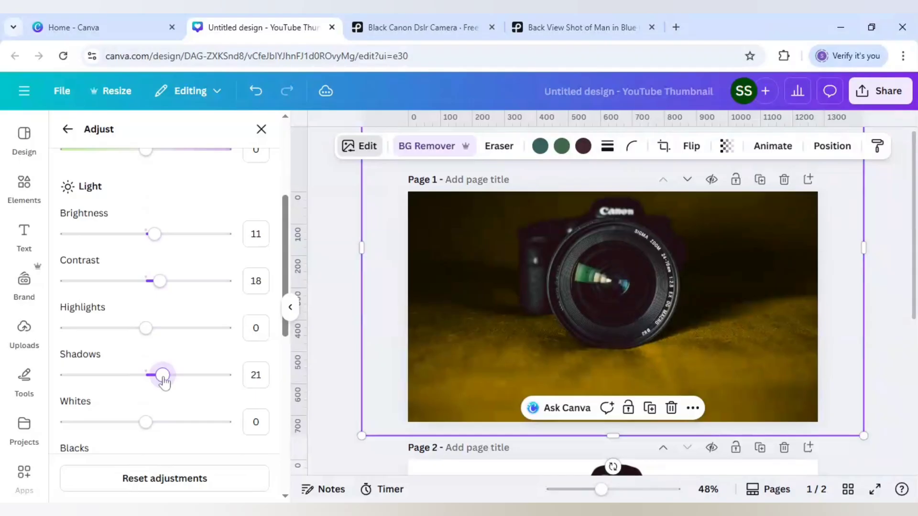
scroll(162, 387, "down", 3)
left_click_drag(153, 335, 165, 337)
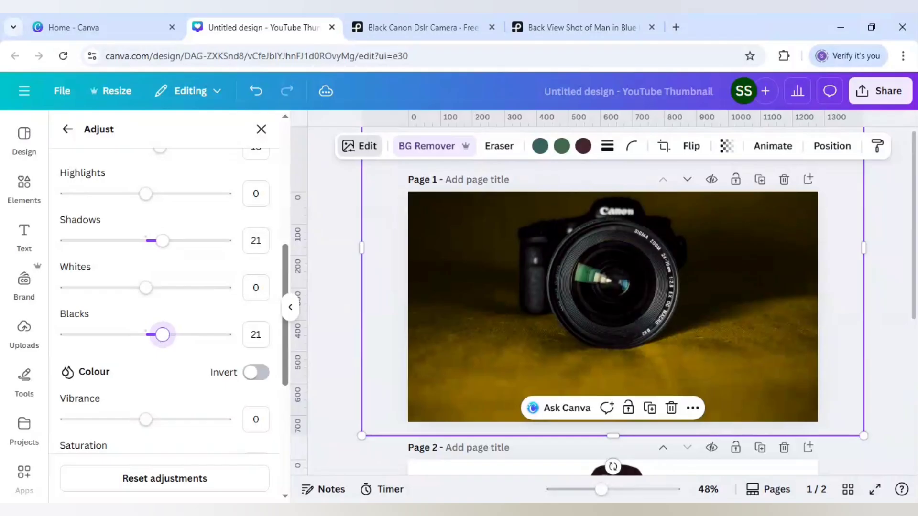
left_click_drag(164, 340, 161, 335)
left_click(346, 300)
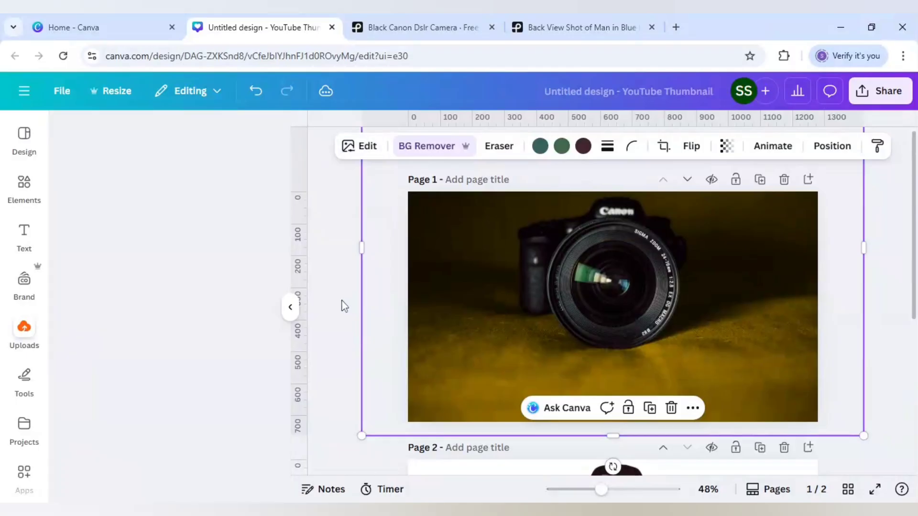
left_click(342, 305)
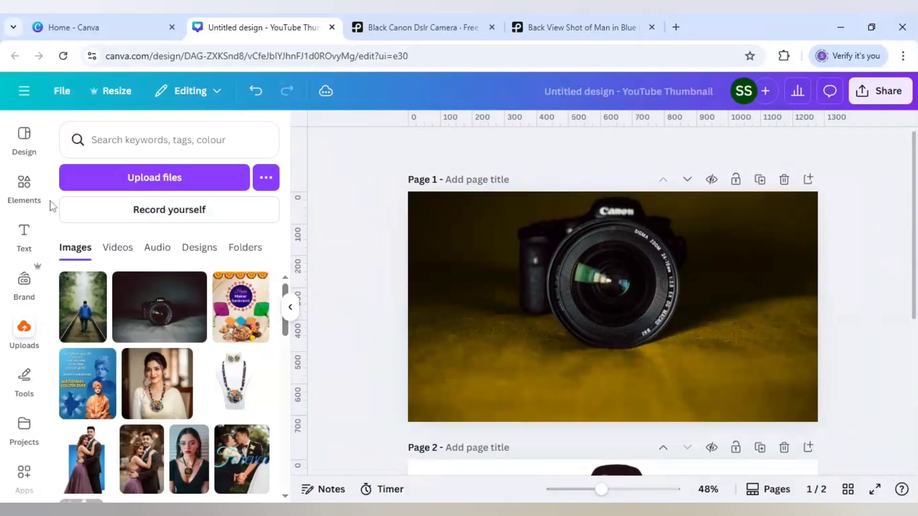
Add the uploaded photo of the man on the railway track to page 1 and move it to the right of the camera.
left_click(82, 307)
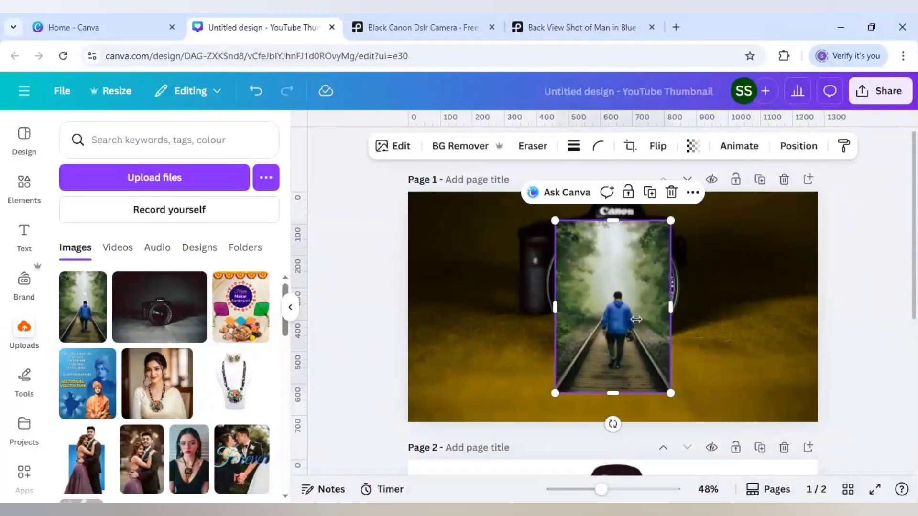
left_click_drag(636, 319, 769, 311)
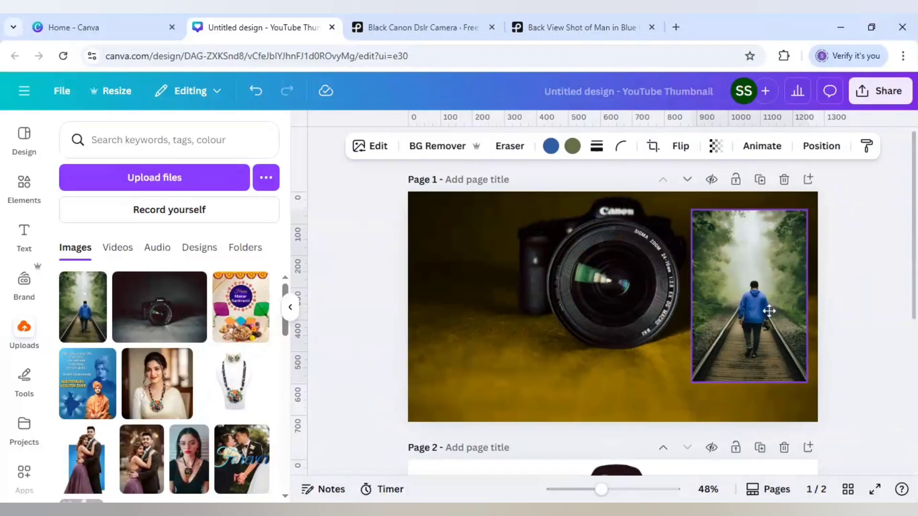
Add a circle frame to page 1 and move it over the camera's lens.
left_click(20, 188)
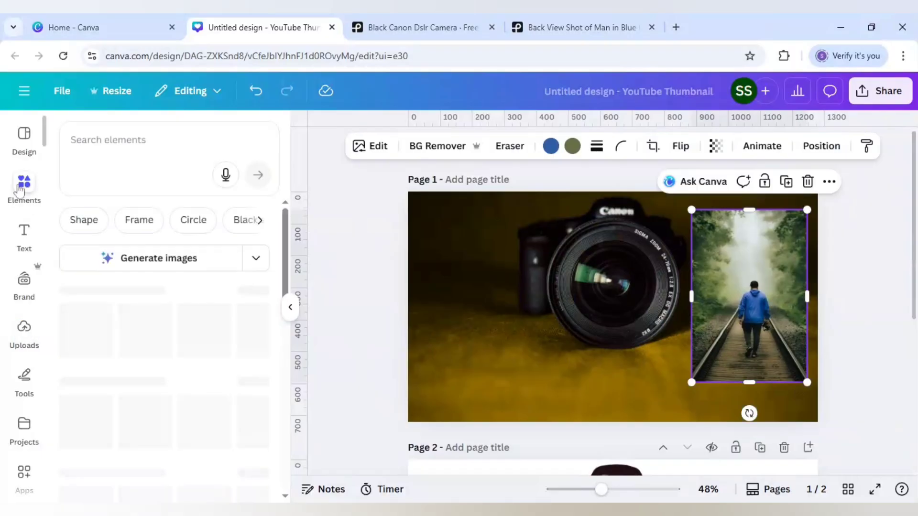
scroll(196, 309, "down", 5)
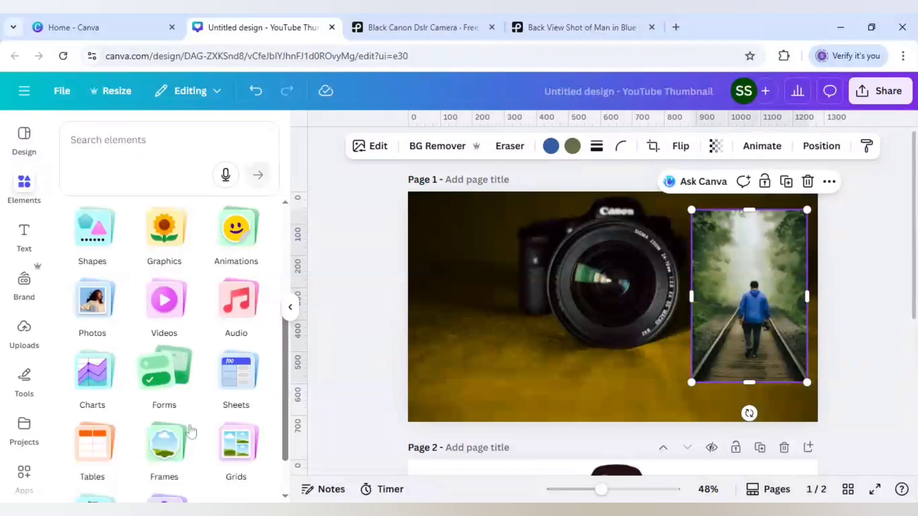
left_click(180, 450)
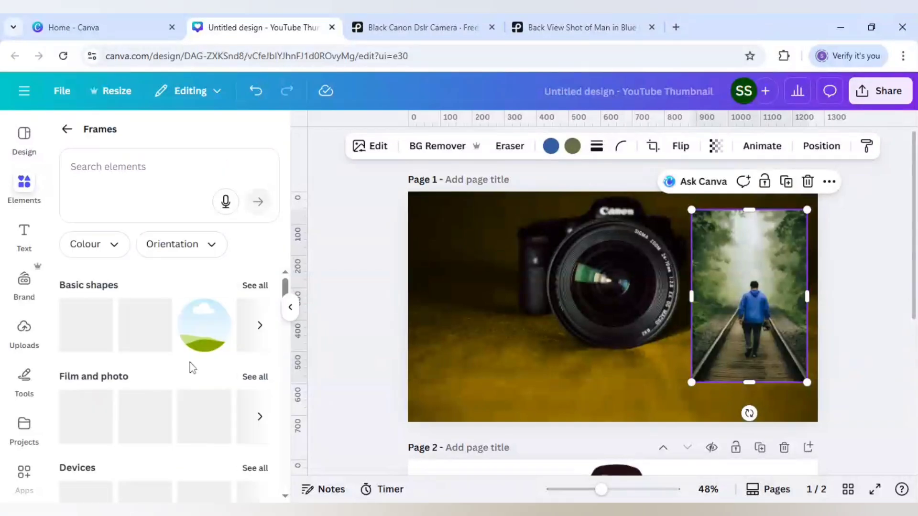
left_click(201, 337)
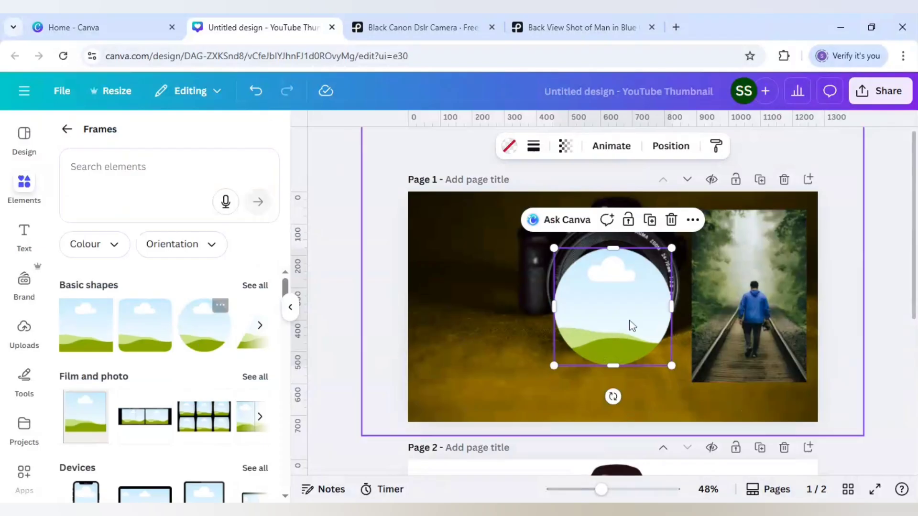
left_click_drag(626, 325, 628, 298)
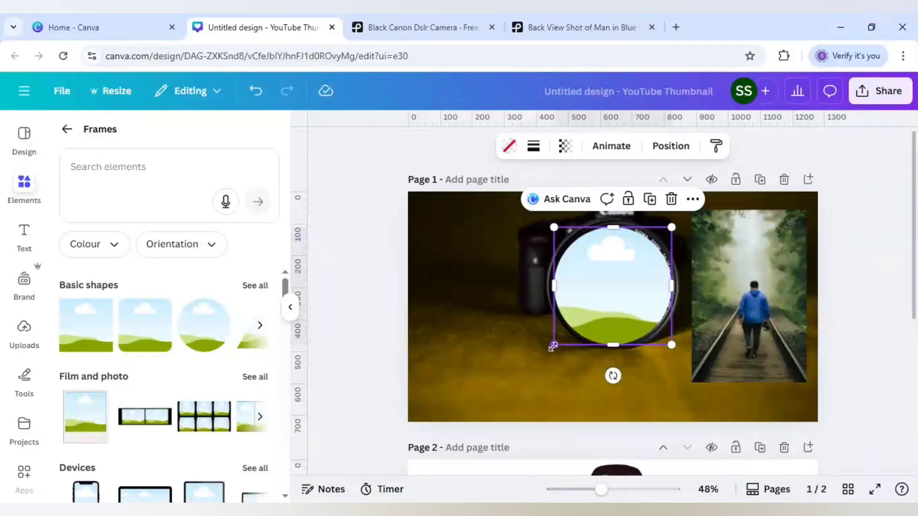
Resize and nudge the circle frame so it fits the lens glass inside the lettered rim.
left_click_drag(553, 347, 559, 339)
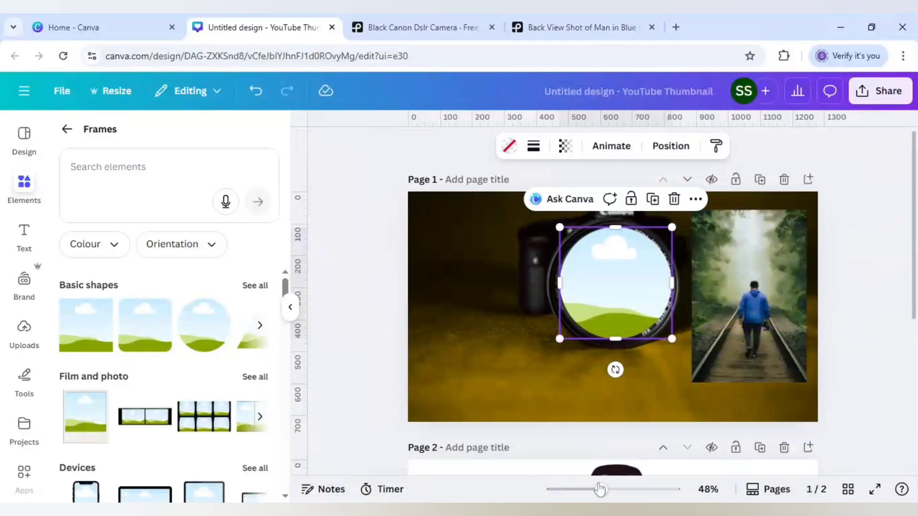
left_click_drag(599, 489, 619, 488)
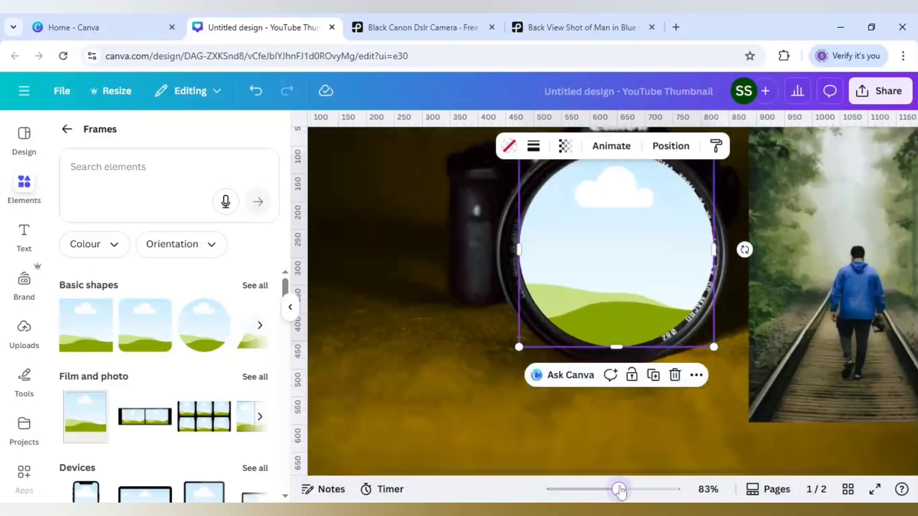
left_click_drag(712, 345, 704, 344)
left_click_drag(638, 270, 636, 269)
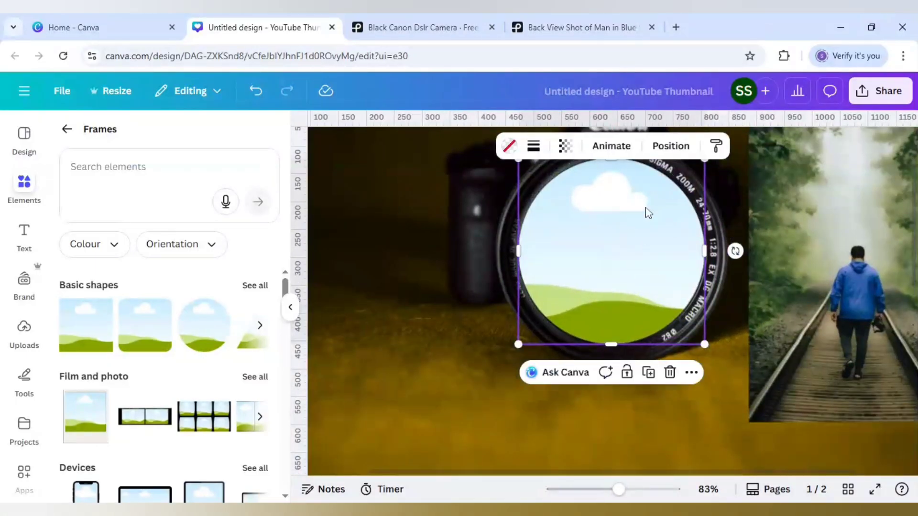
left_click(458, 349)
Fill the circle frame on the lens with the photo of the man on the railway track.
scroll(459, 348, "up", 2)
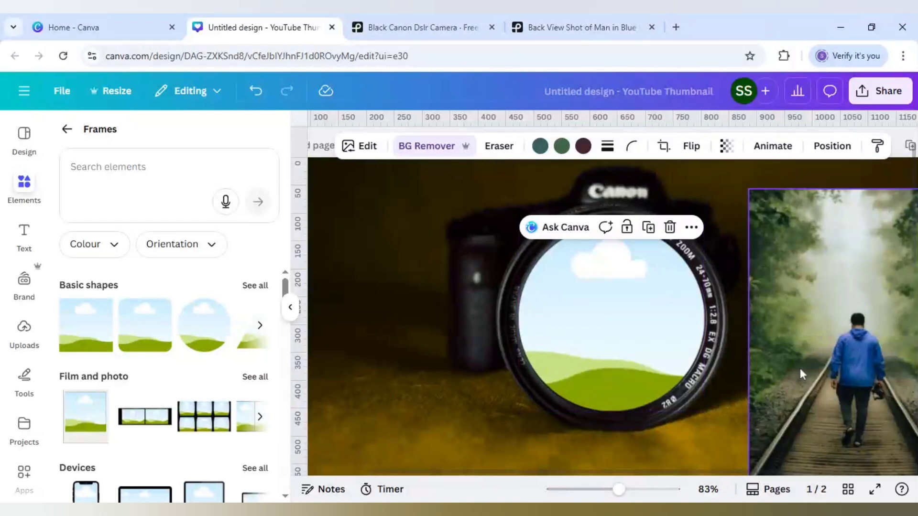
left_click_drag(799, 368, 652, 357)
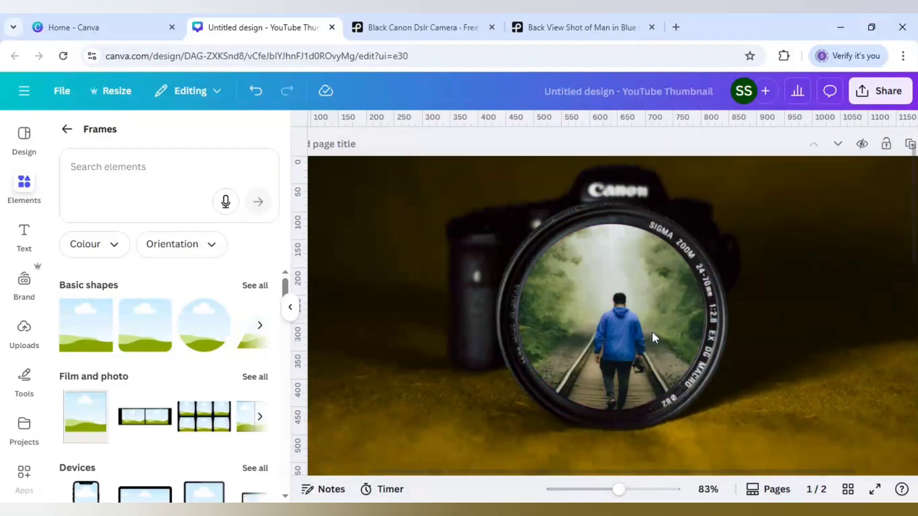
scroll(652, 332, "down", 2)
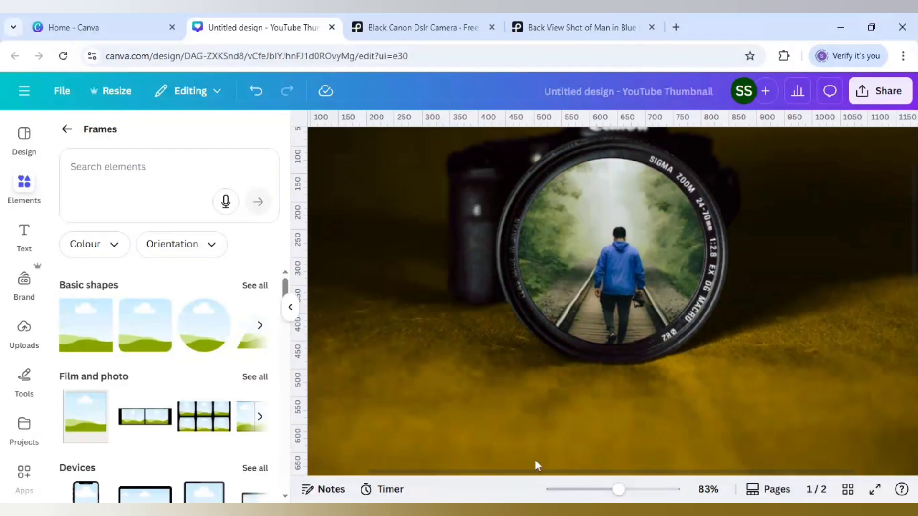
left_click_drag(619, 489, 605, 489)
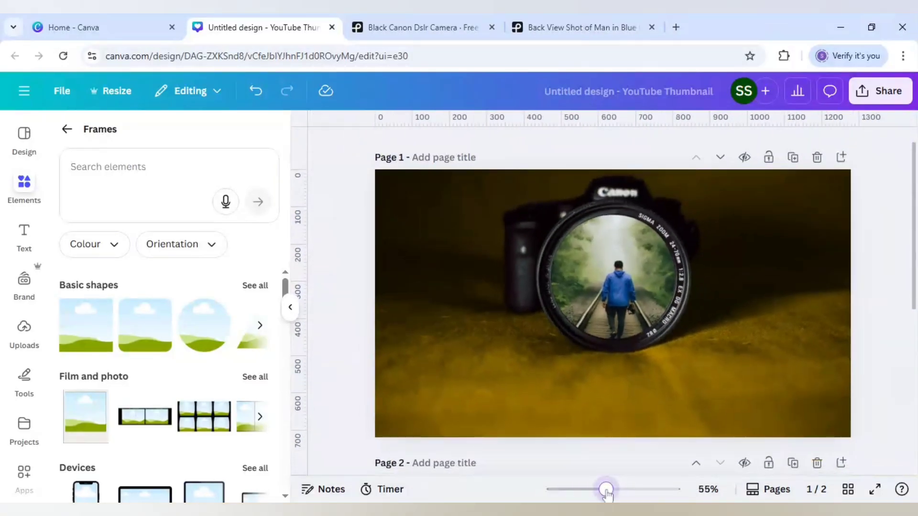
Enlarge the railway photo within the circle frame and shift it so the man stands near the bottom centre of the lens.
double_click(612, 318)
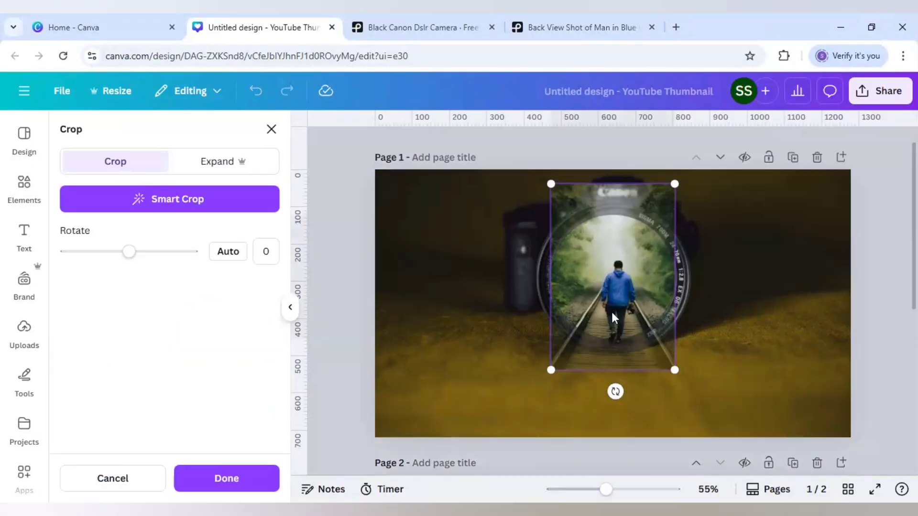
left_click_drag(550, 369, 501, 444)
left_click_drag(585, 374, 613, 374)
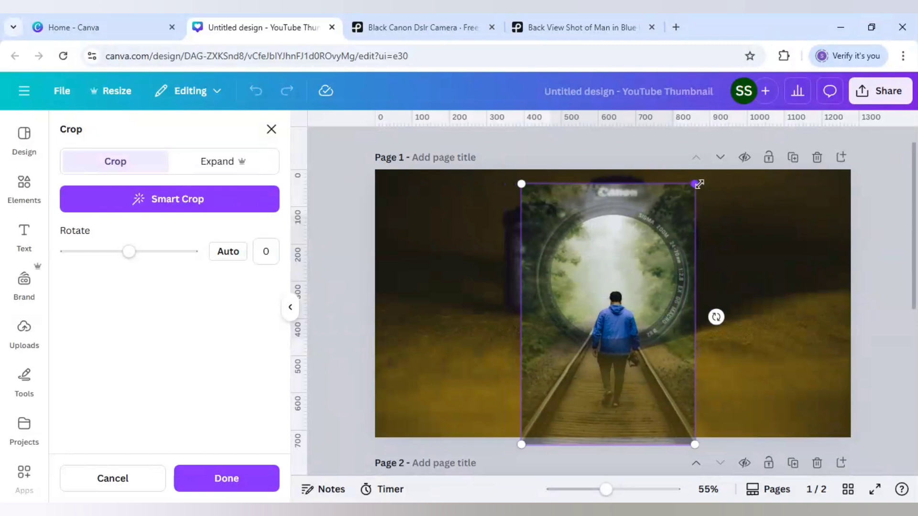
left_click_drag(700, 184, 702, 182)
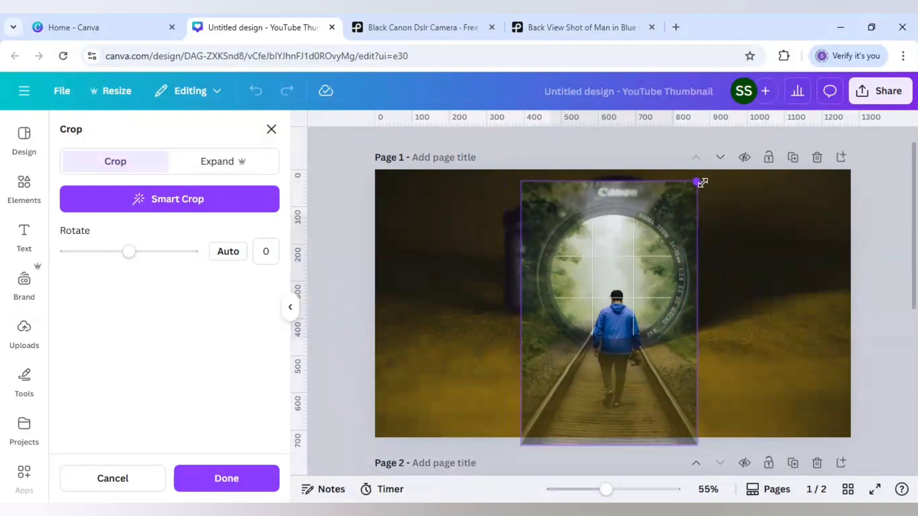
left_click_drag(703, 183, 714, 175)
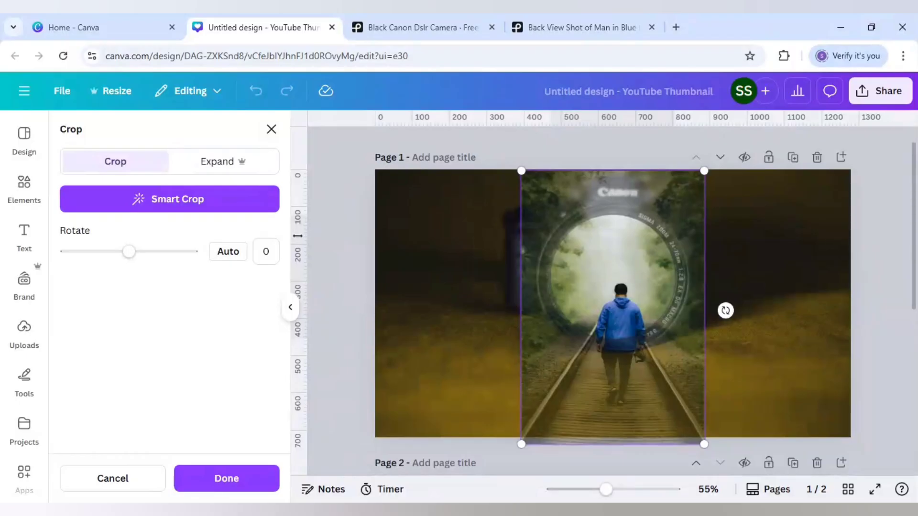
Mark both side edges of the enlarged photo with vertical guides and pick the railway photo from the uploads again.
left_click_drag(302, 237, 704, 256)
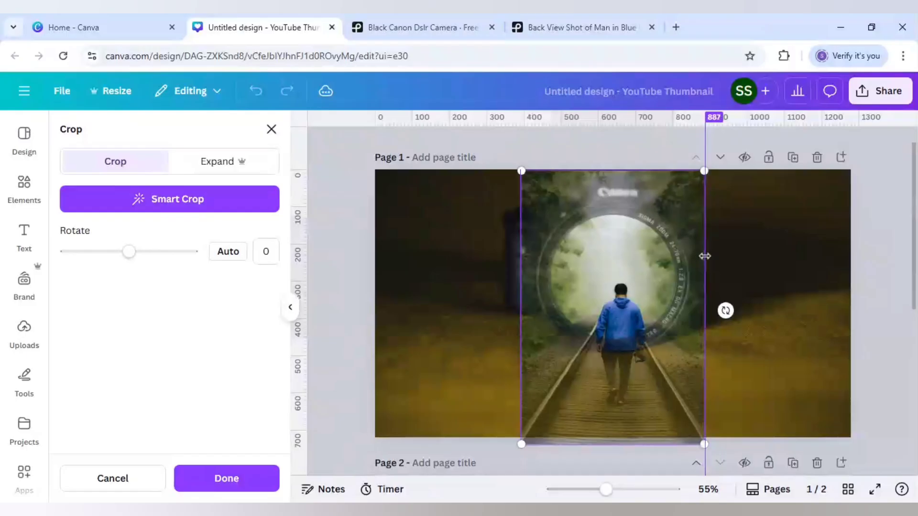
left_click(453, 294)
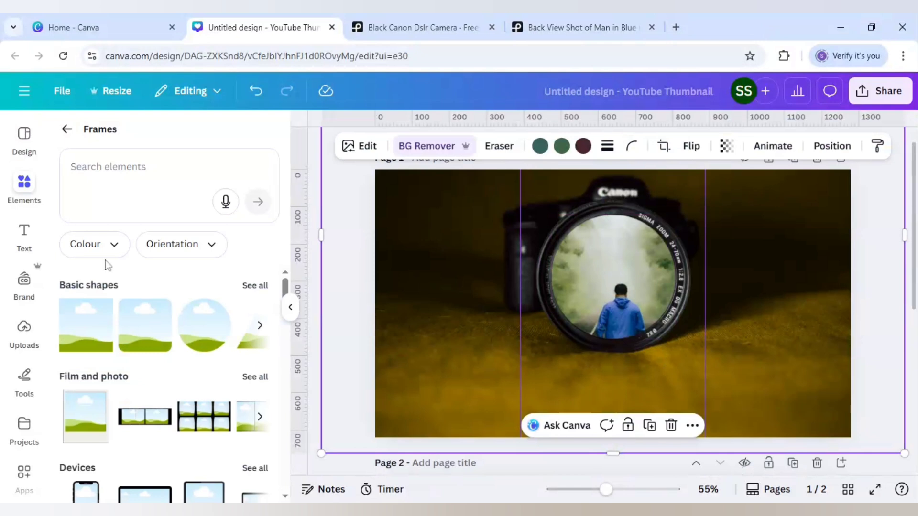
left_click(24, 327)
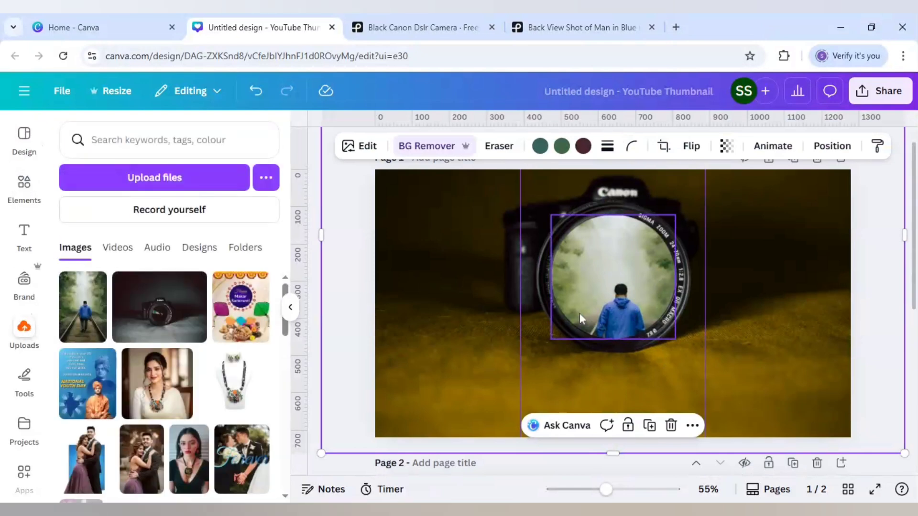
left_click(89, 326)
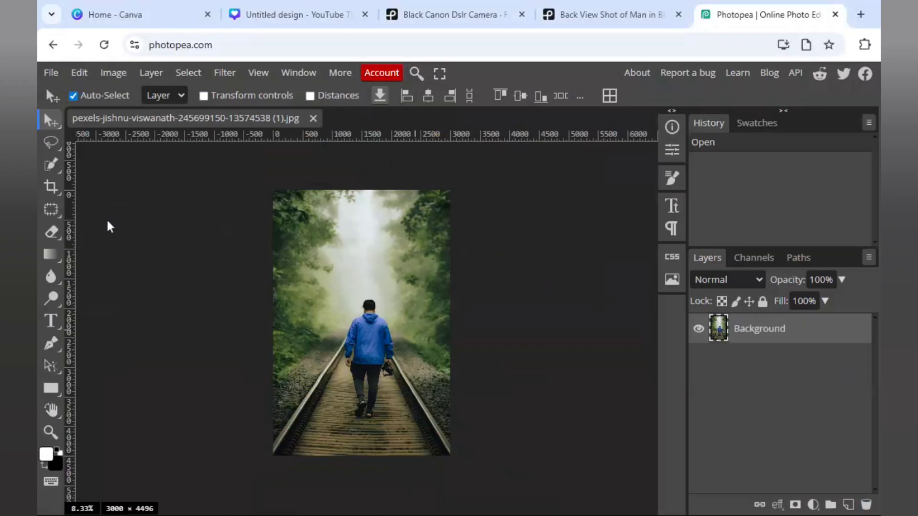
In Photopea, select the man and the railway track with its surrounding gravel using the Quick Selection tool.
left_click(55, 165)
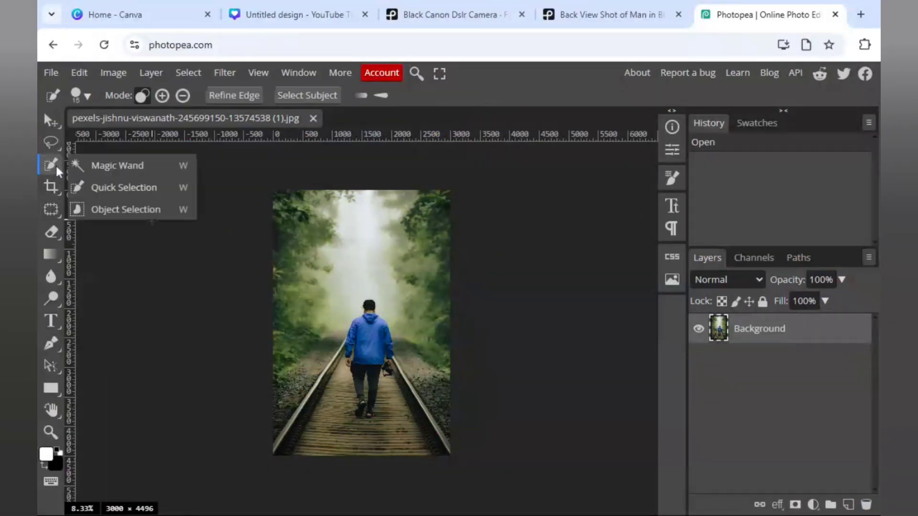
left_click(126, 188)
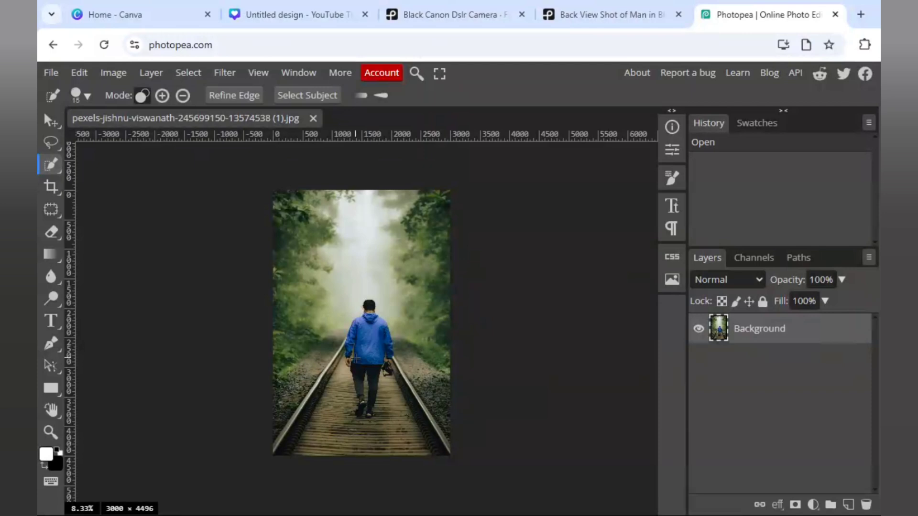
left_click(356, 359)
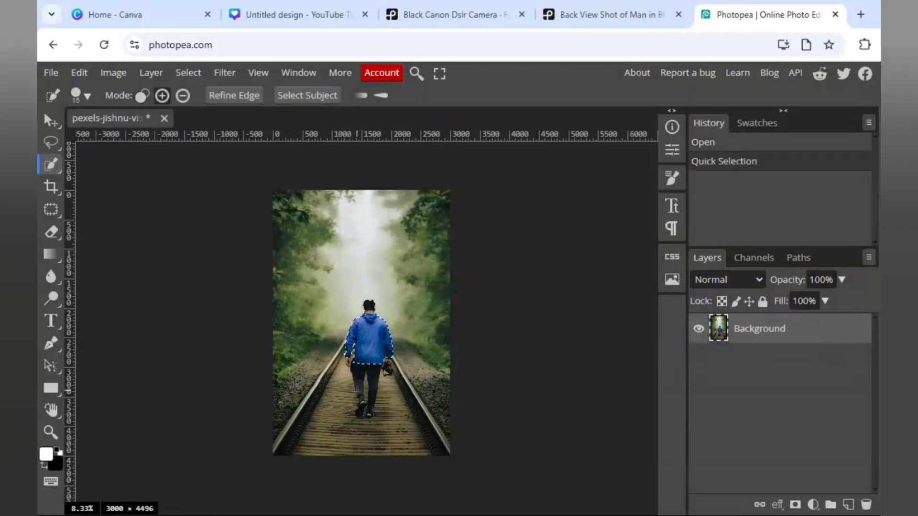
left_click_drag(356, 391, 352, 408)
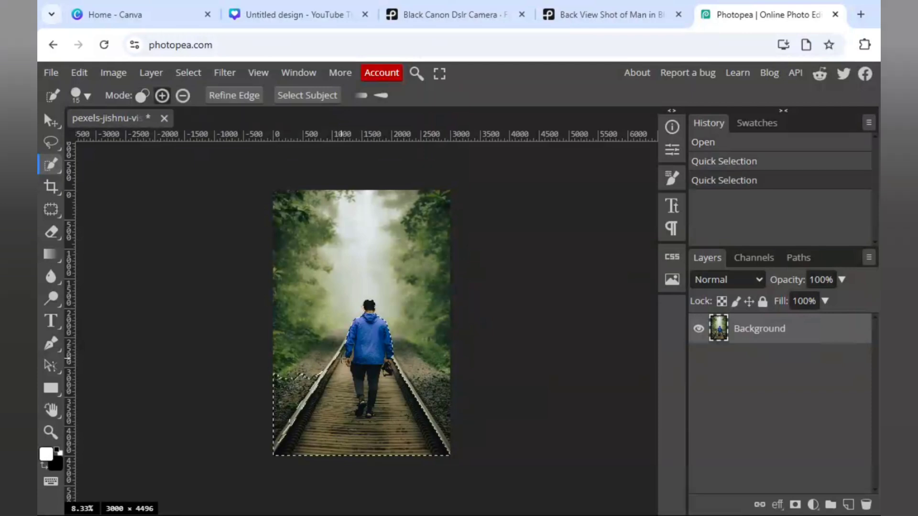
mouse_move(336, 357)
left_mouse_down()
mouse_move(341, 375)
mouse_move(381, 406)
left_mouse_up()
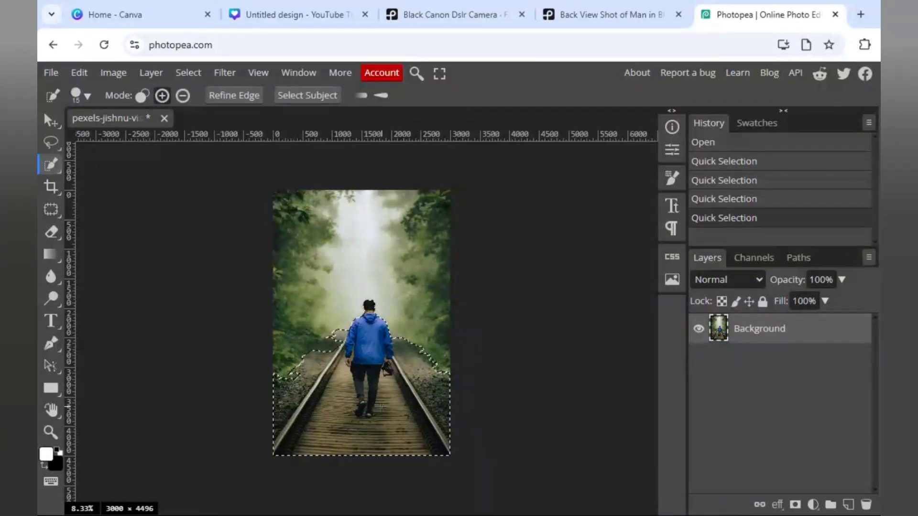
Subtract the gravel bank left of the railway track from the selection.
key("z")
left_click(380, 407)
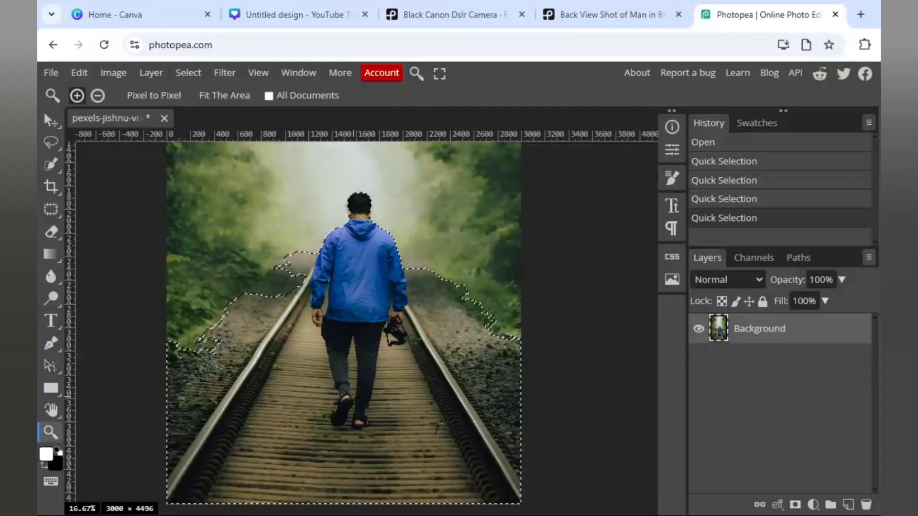
key("w")
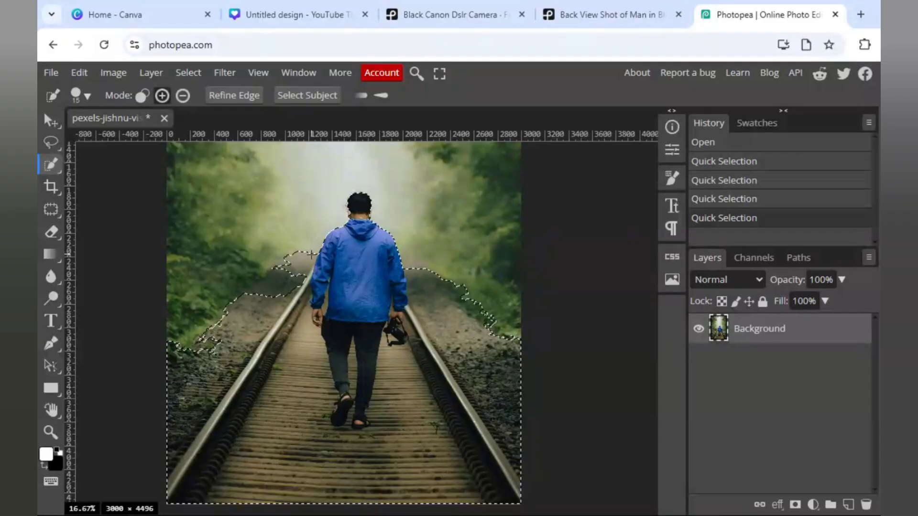
key("alt")
key("alt")
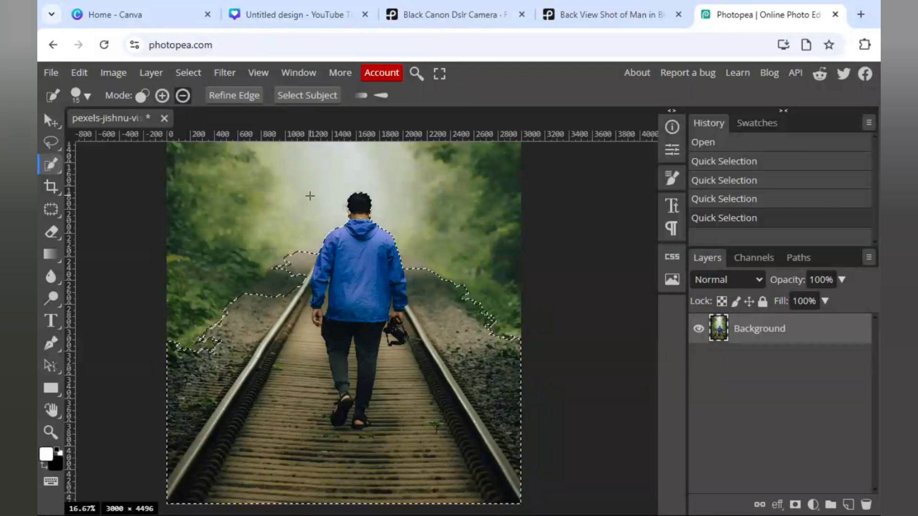
left_click_drag(310, 254, 258, 306)
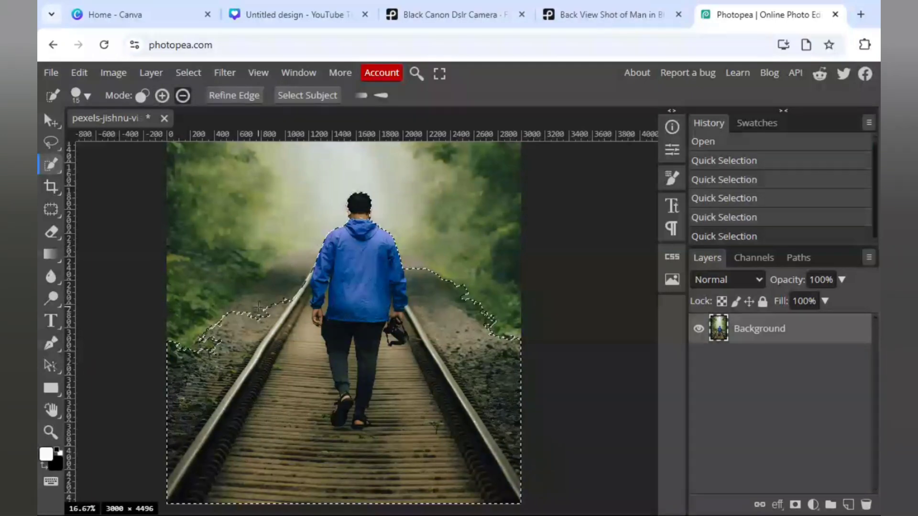
left_click(258, 307)
left_click_drag(230, 334, 223, 352)
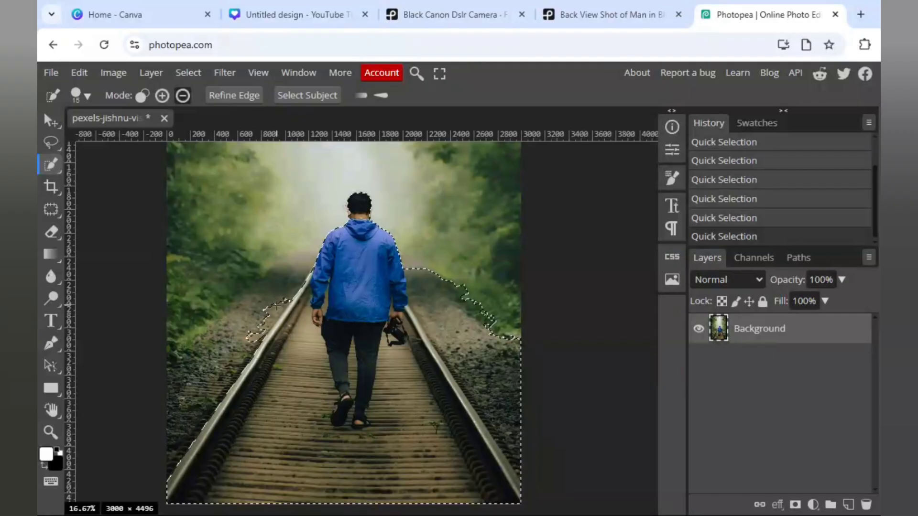
Remove the gravel right of the track from the selection and trim the leftover patch beside the left rail.
mouse_move(276, 305)
left_mouse_down()
mouse_move(251, 322)
mouse_move(283, 303)
left_mouse_up()
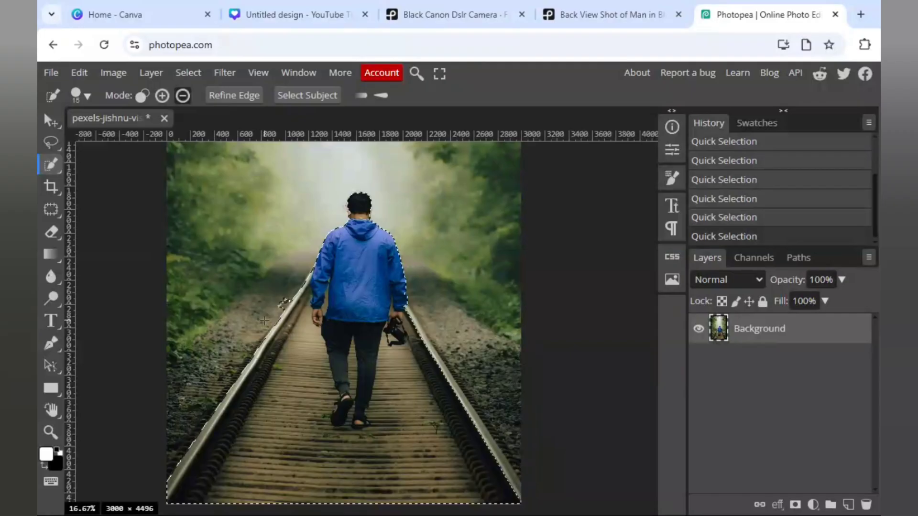
left_click(284, 302)
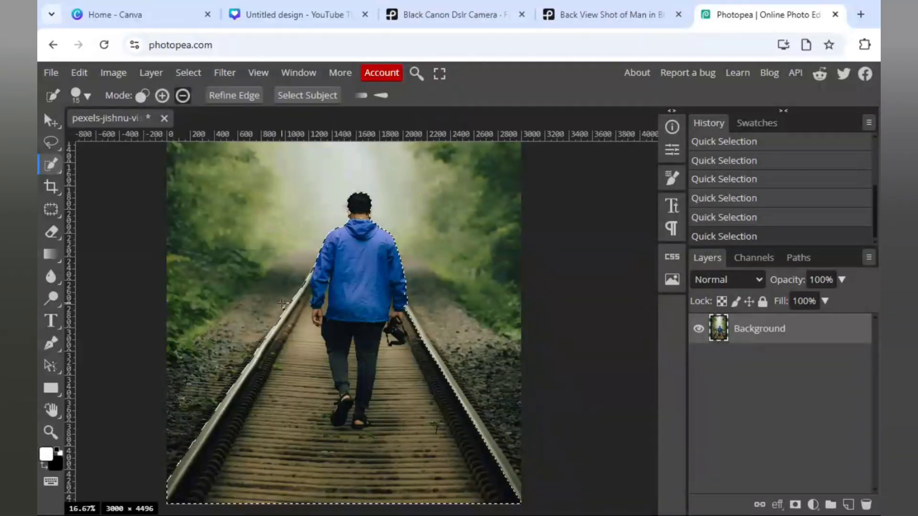
left_click(283, 302)
left_click(283, 306)
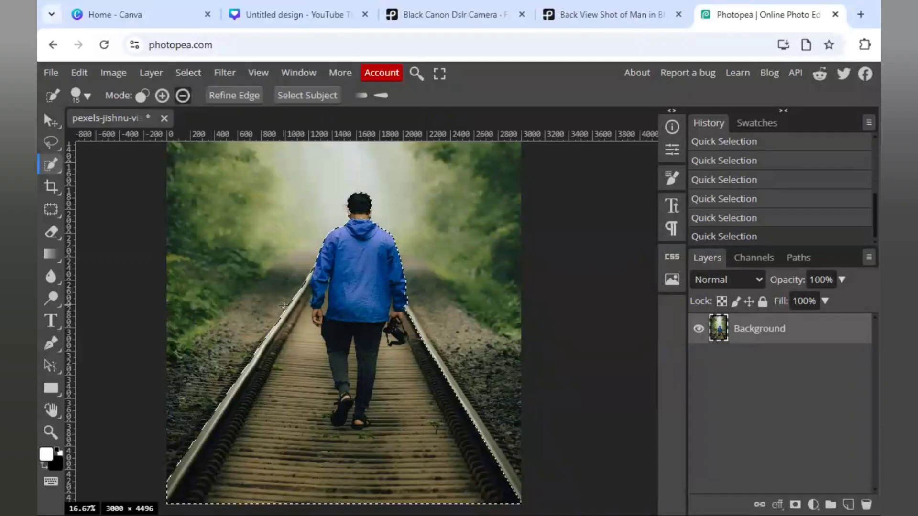
left_click(284, 305, "alt")
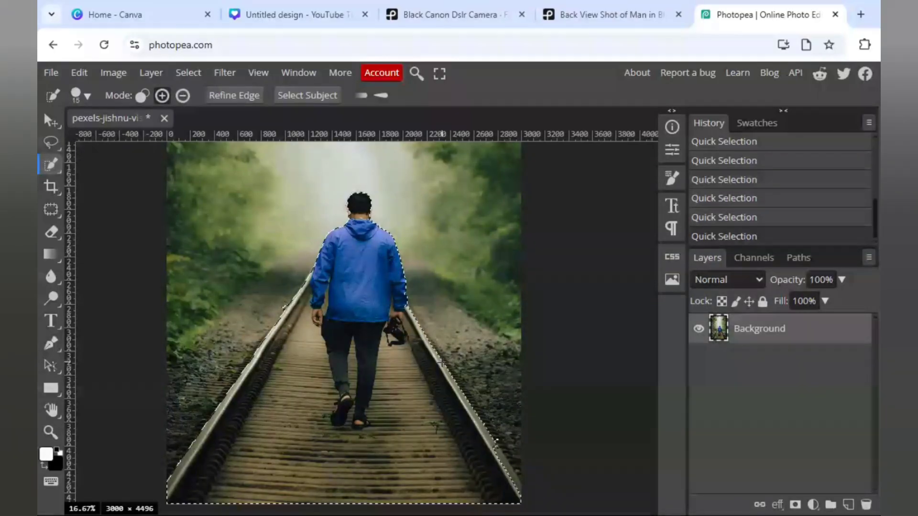
Subtract the gravel picked up beside the lower right rail so the selection follows the track's edge.
scroll(443, 362, "down", 2)
left_click(508, 390)
key("alt")
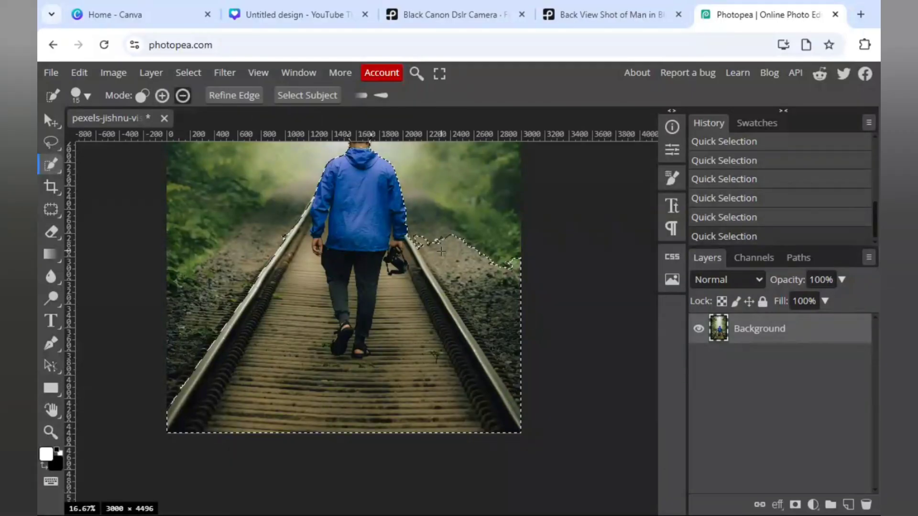
mouse_move(433, 236)
left_mouse_down()
mouse_move(479, 303)
mouse_move(513, 393)
left_mouse_up()
left_click(514, 394)
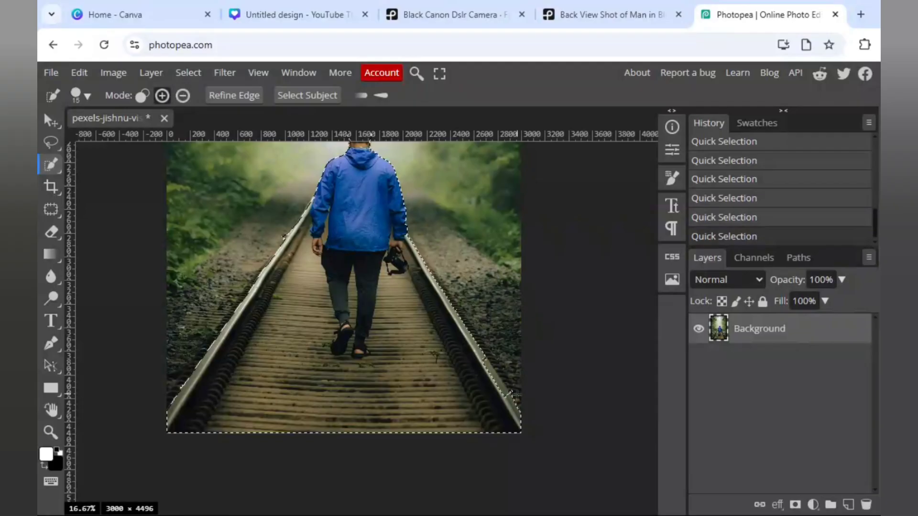
Refine the selection along the lower end of the right rail so it hugs the rail's outer edge.
key("ctrl+space")
left_click(509, 393, "ctrl")
left_click(507, 371, "ctrl")
left_click(483, 366)
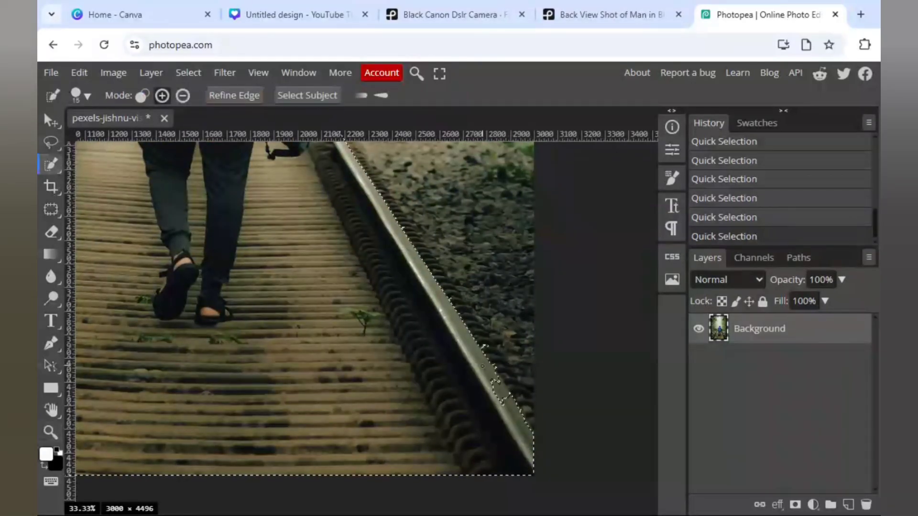
left_click(497, 386)
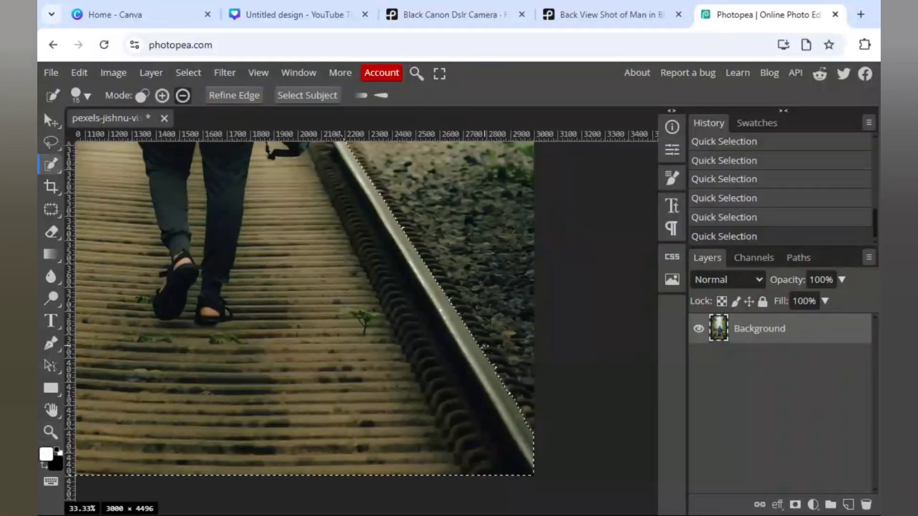
left_click(470, 344, "alt")
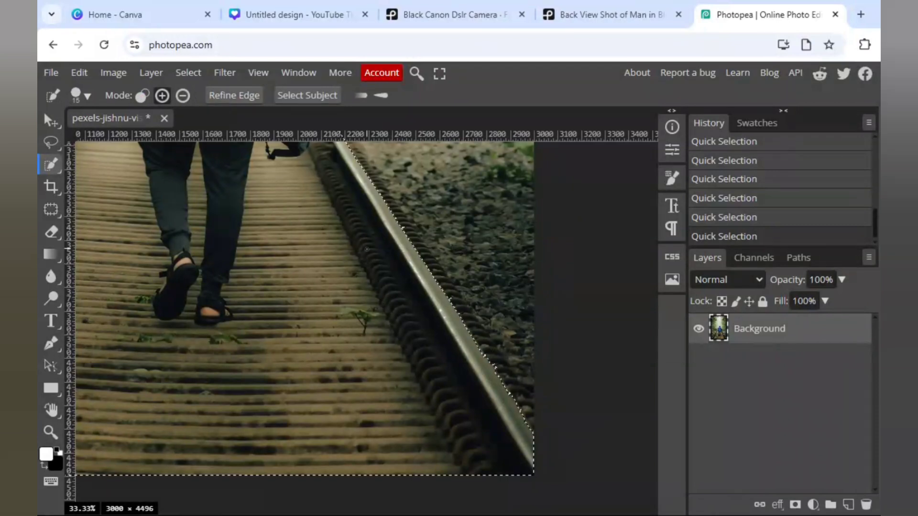
Check the photo's pixel dimensions and create a new project of 3000 × 4496 pixels with a transparent background.
left_click(119, 81)
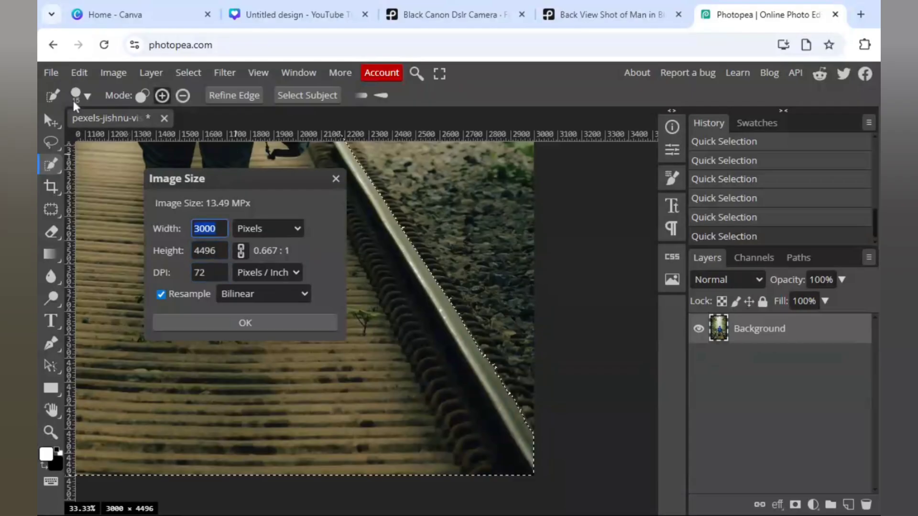
key("Escape")
left_click(52, 73)
left_click(66, 93)
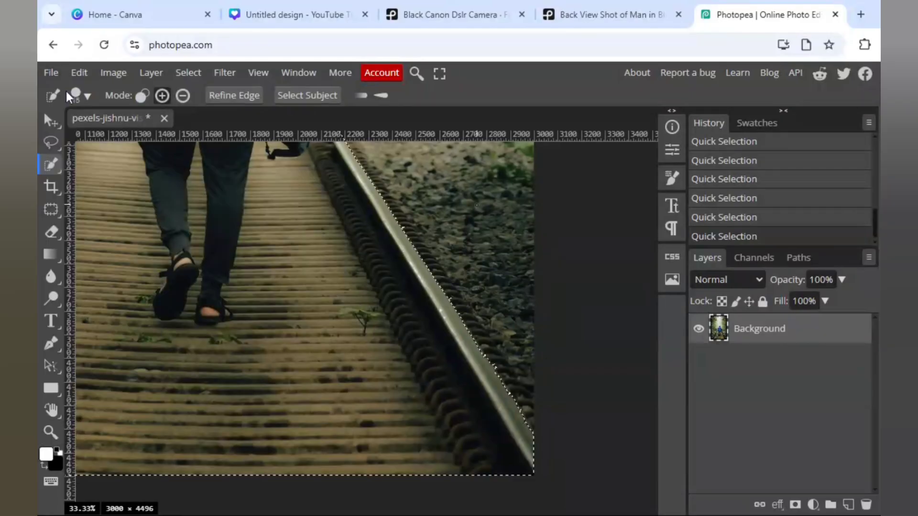
left_click(608, 197)
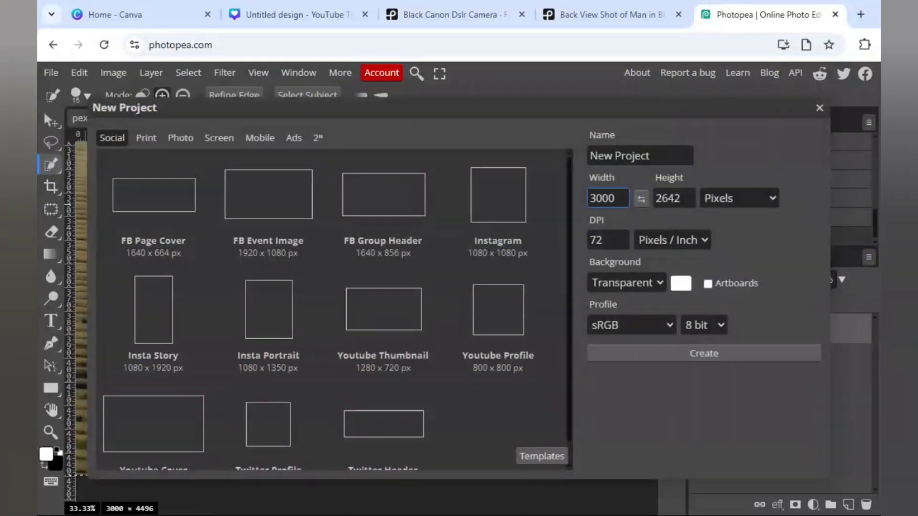
key("Tab")
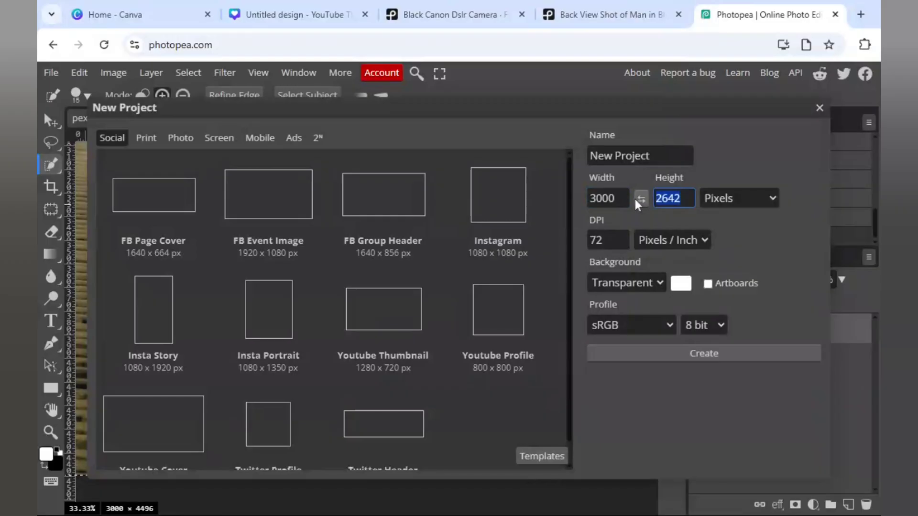
type("4496")
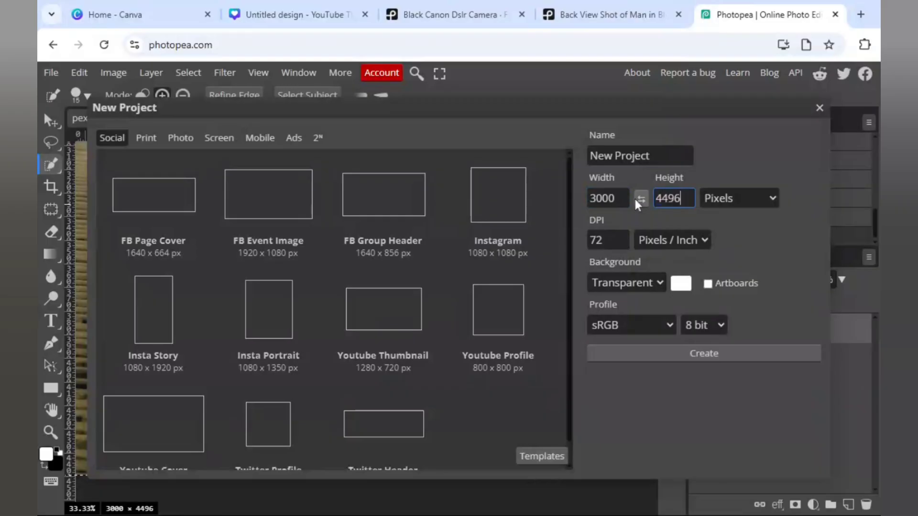
left_click(625, 287)
left_click(650, 362)
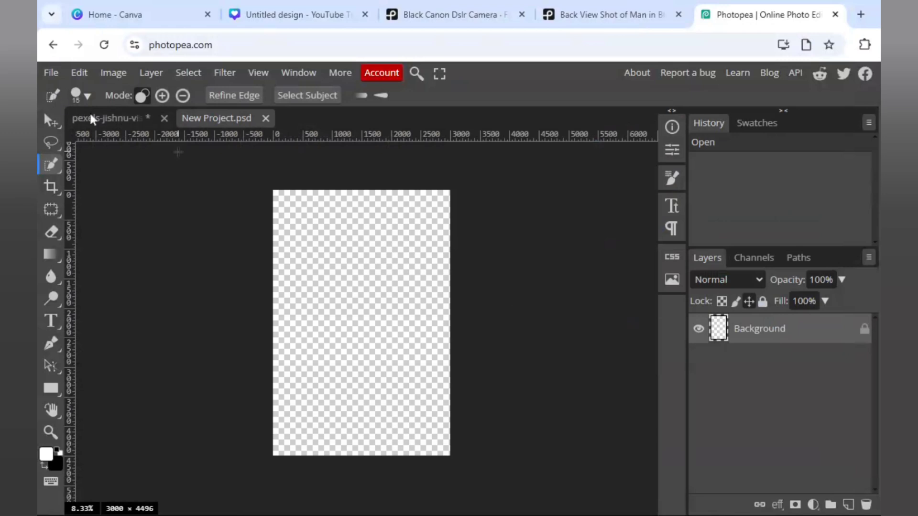
Move the selected man and track from the photo into the new project, aligned to the canvas's bottom edge.
left_click(92, 118)
left_click(48, 118)
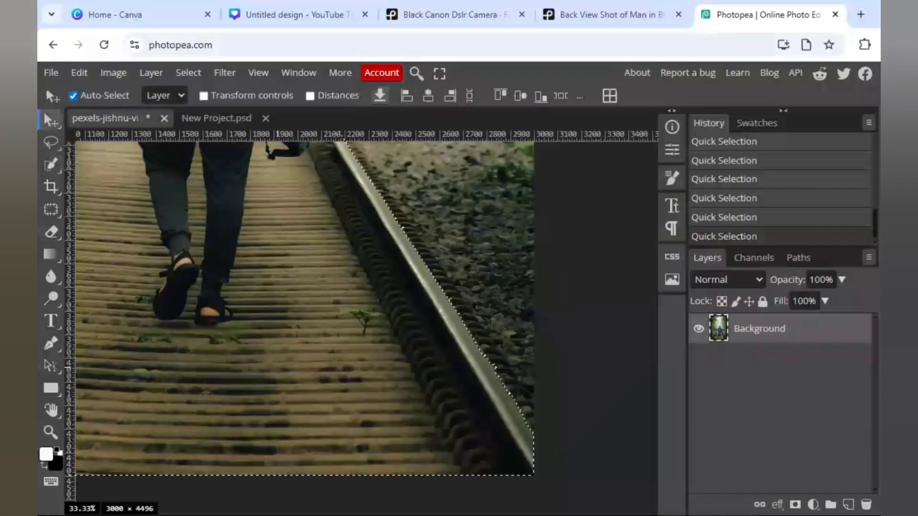
left_click_drag(267, 329, 367, 387)
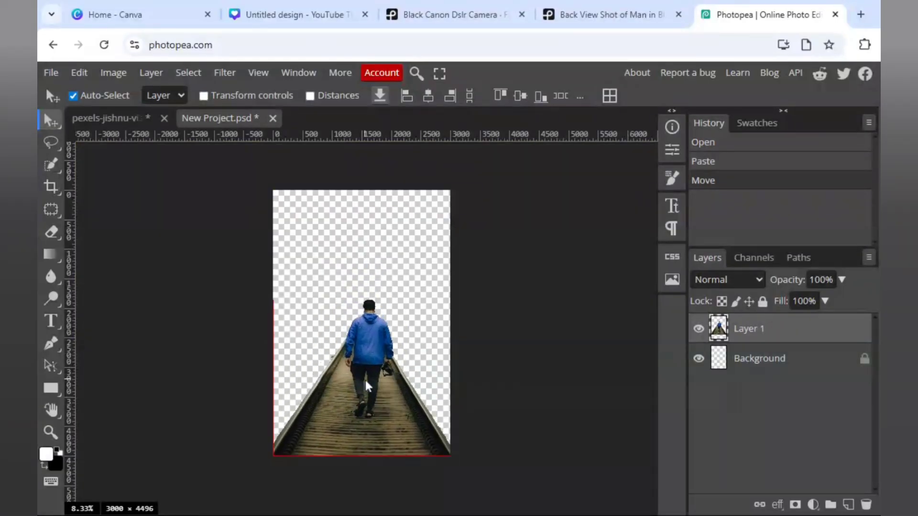
Export the cut-out as a PNG named New Project at 3000 × 4496 px and 100% quality.
left_click(51, 74)
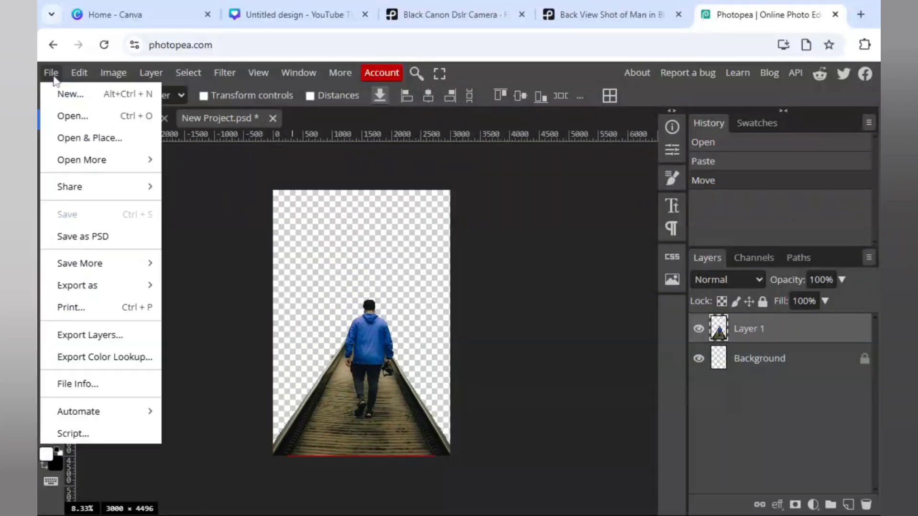
mouse_move(84, 286)
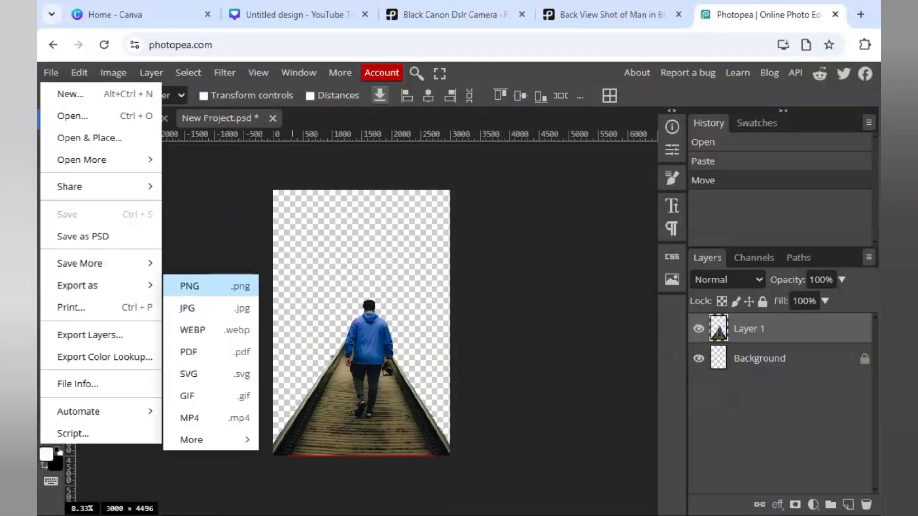
left_click(210, 285)
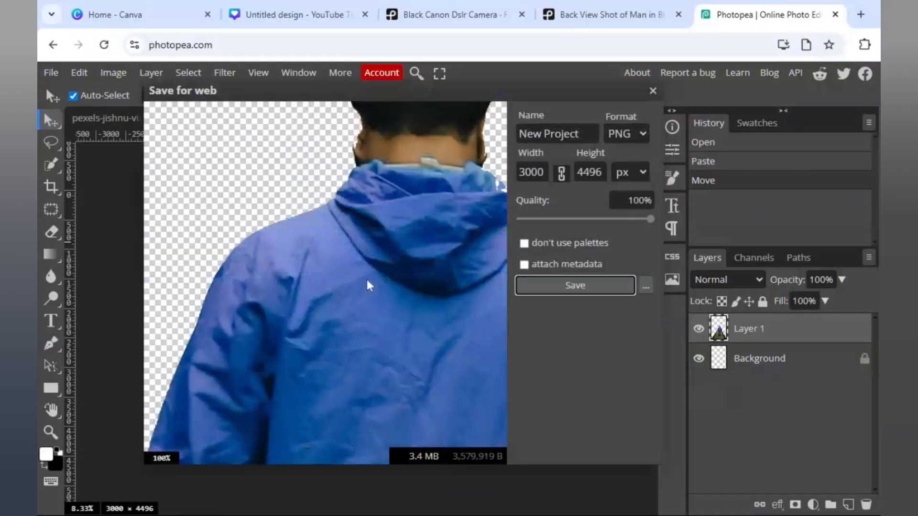
left_click(563, 286)
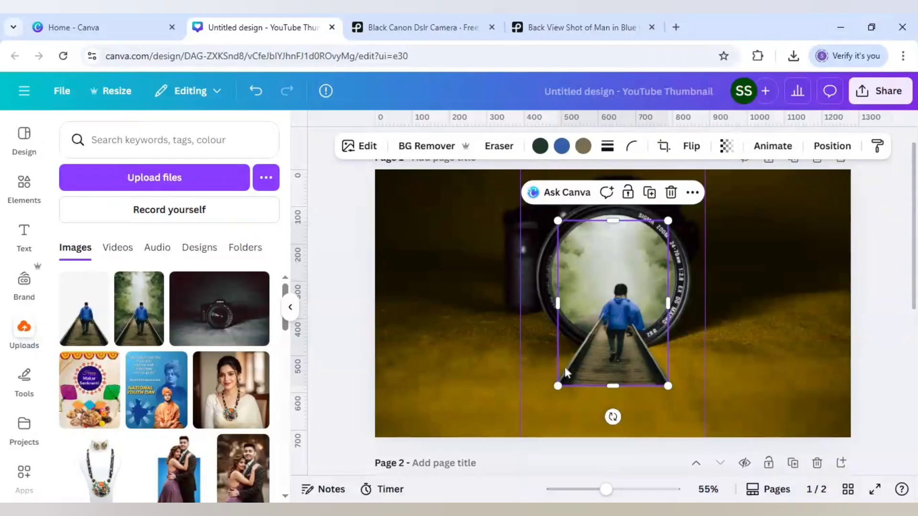
In Canva, enlarge the cut-out to span the two vertical guides and align it over the man in the lens photo.
left_click_drag(558, 386, 520, 442)
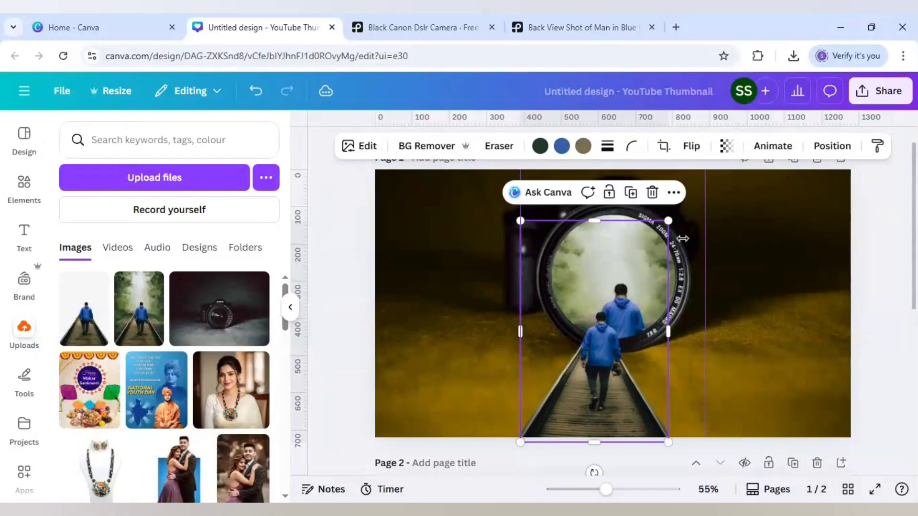
left_click_drag(667, 221, 732, 187)
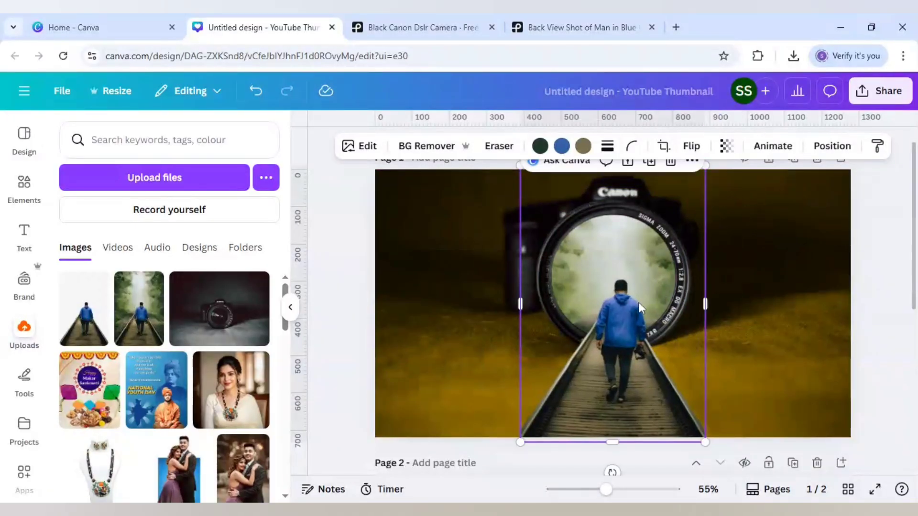
mouse_move(637, 315)
left_mouse_down()
mouse_move(638, 305)
mouse_move(635, 313)
left_mouse_up()
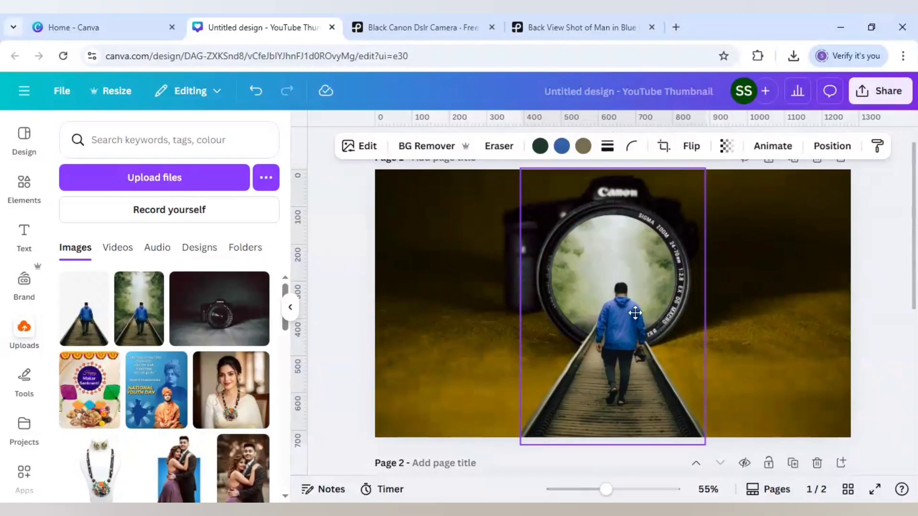
left_click(635, 313)
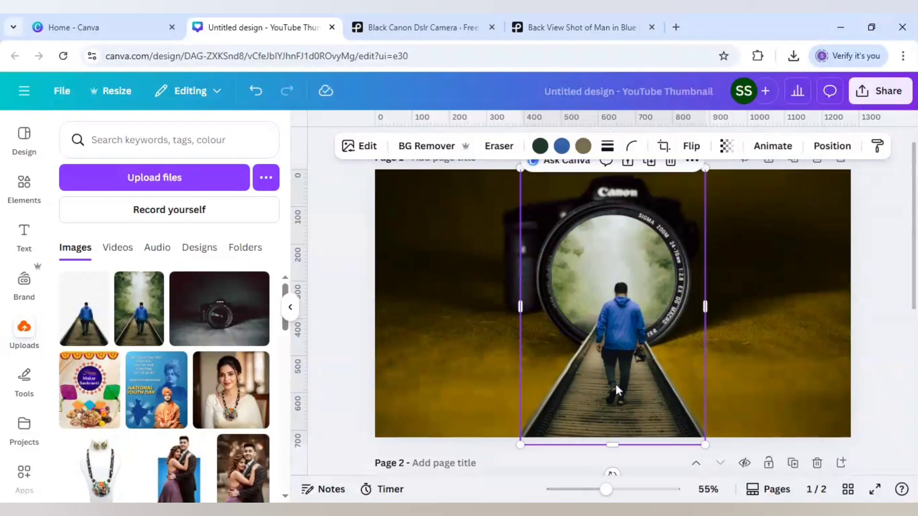
Set the cut-out image's brightness to -11 and contrast to 33, keeping its shadows at 0.
left_click_drag(606, 489, 612, 489)
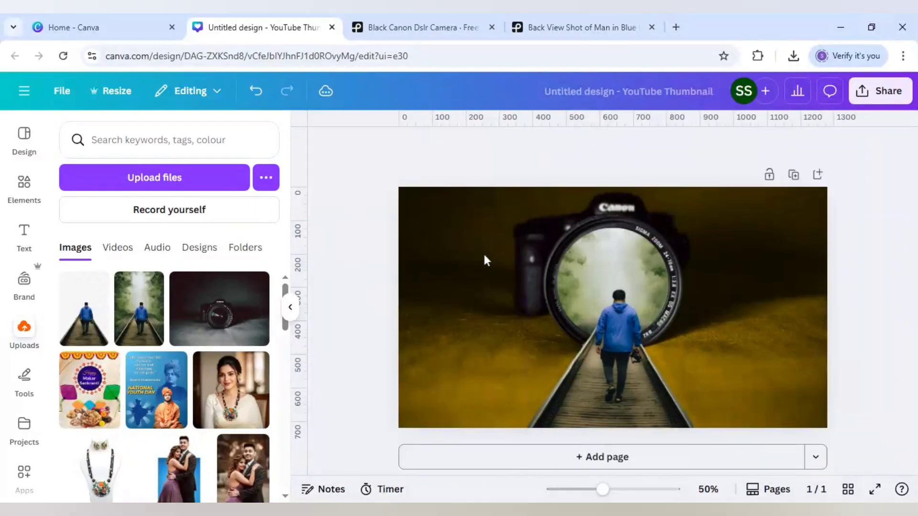
left_click(613, 333)
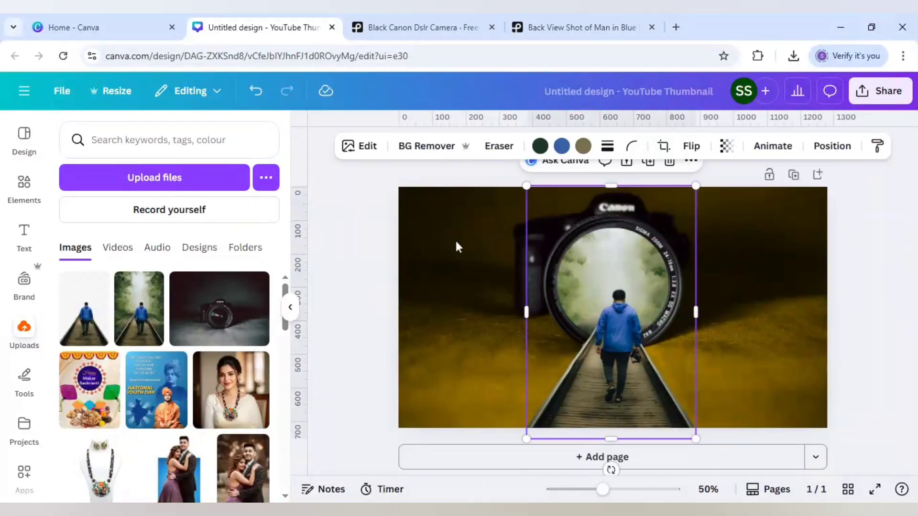
left_click(362, 154)
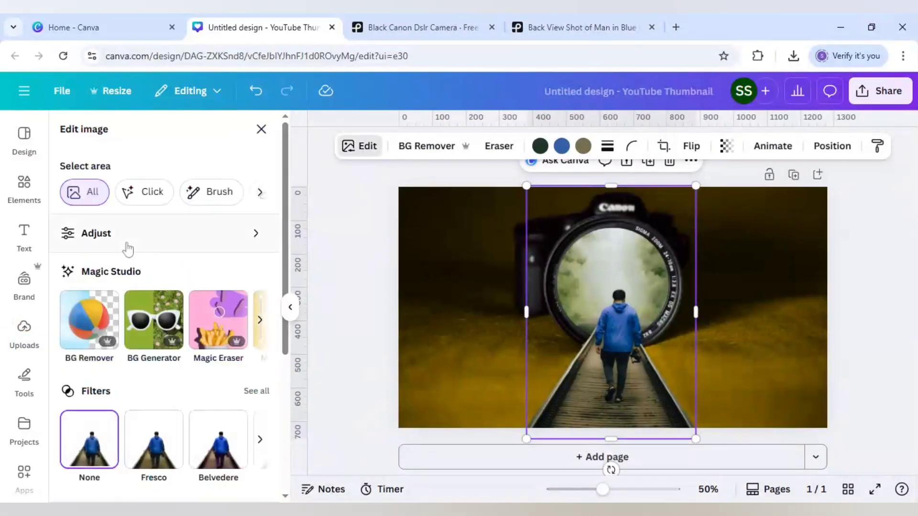
left_click(127, 246)
scroll(156, 282, "down", 3)
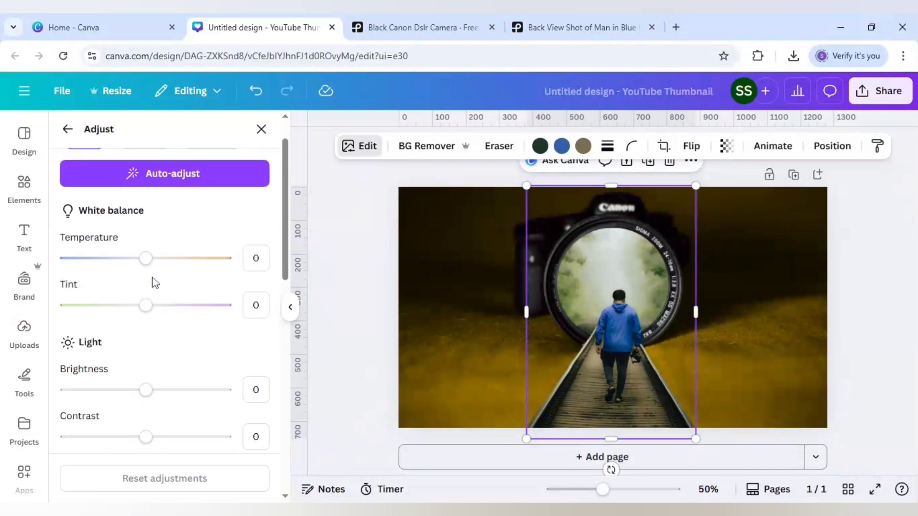
left_click(138, 303)
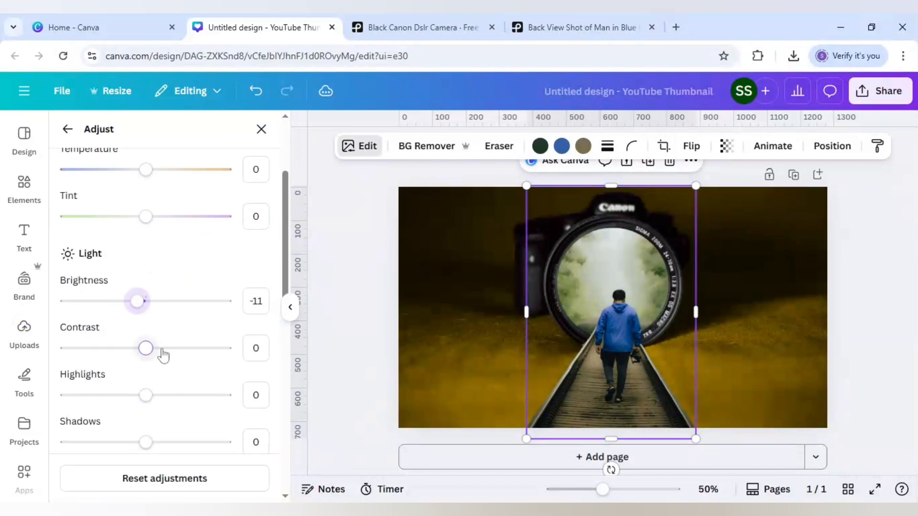
left_click_drag(162, 352, 173, 355)
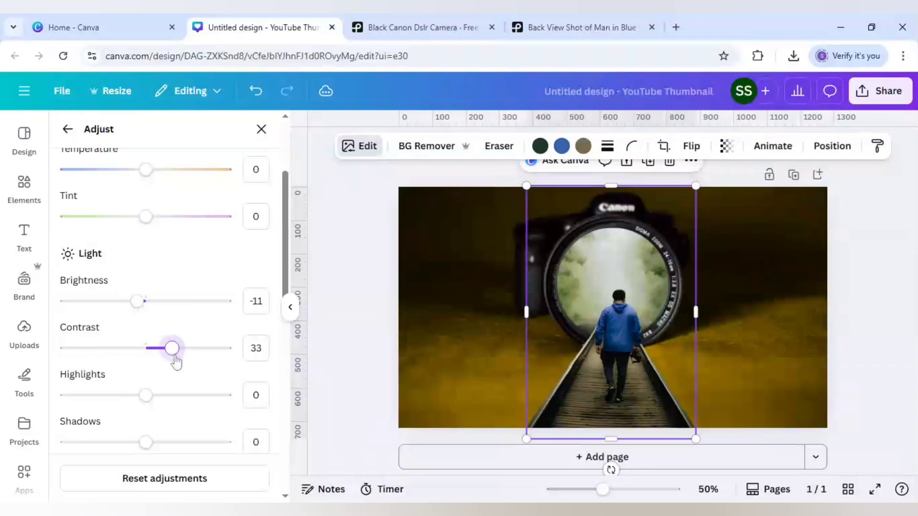
scroll(173, 370, "down", 2)
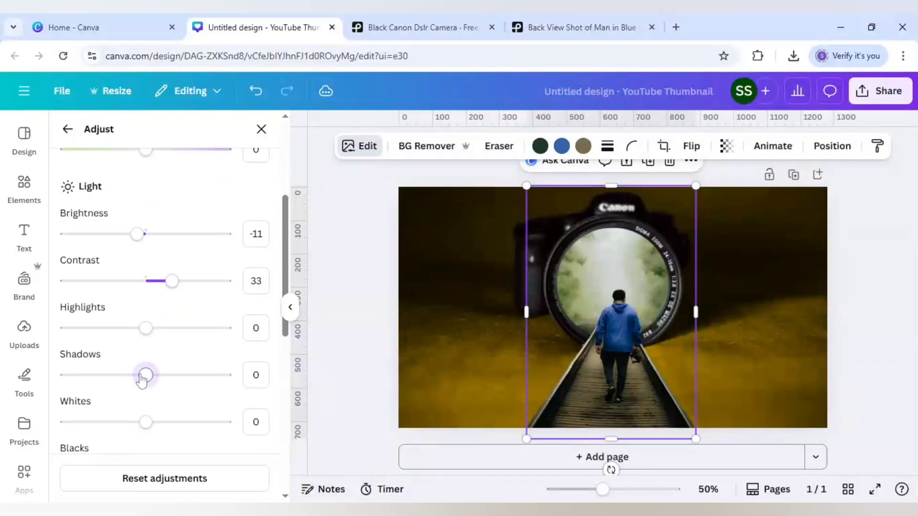
left_click_drag(142, 379, 148, 381)
Set the cut-out image's saturation to 17 and blacks to 13, and select the camera background image.
scroll(152, 385, "down", 5)
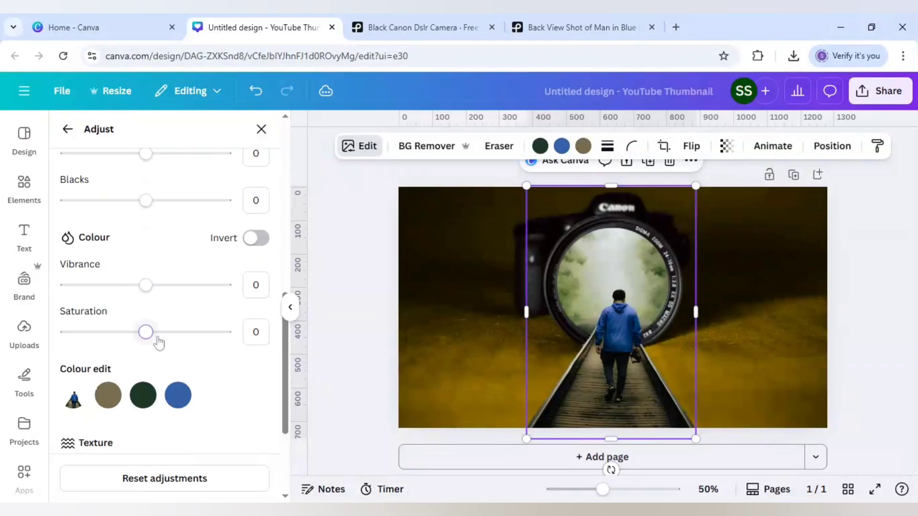
left_click_drag(158, 337, 160, 339)
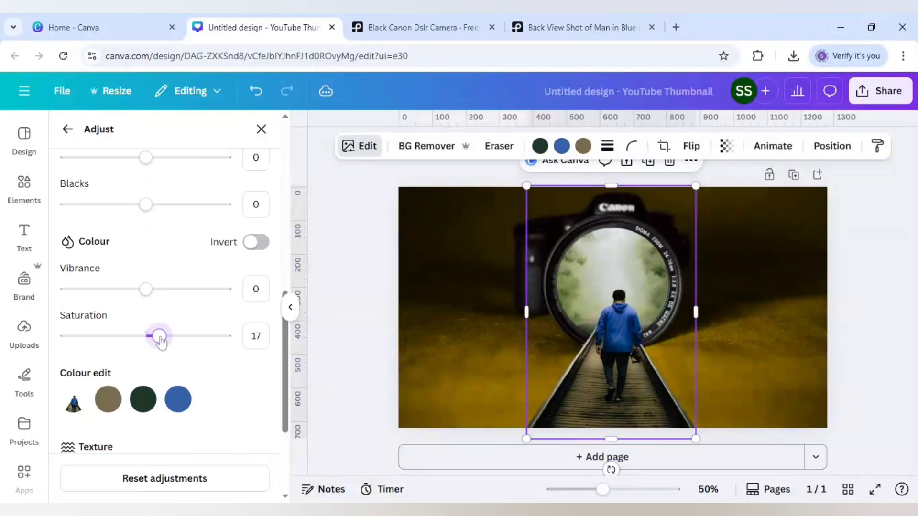
scroll(160, 336, "up", 1)
left_click_drag(153, 278, 159, 280)
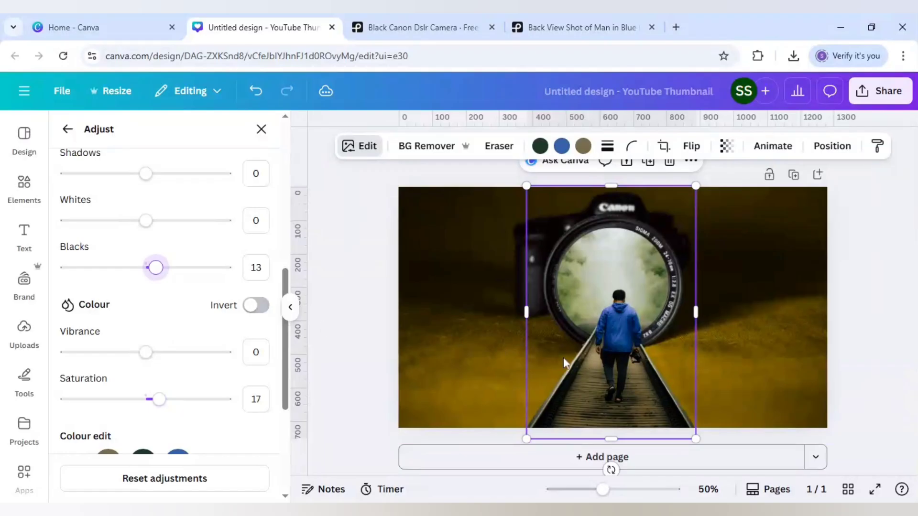
left_click(479, 359)
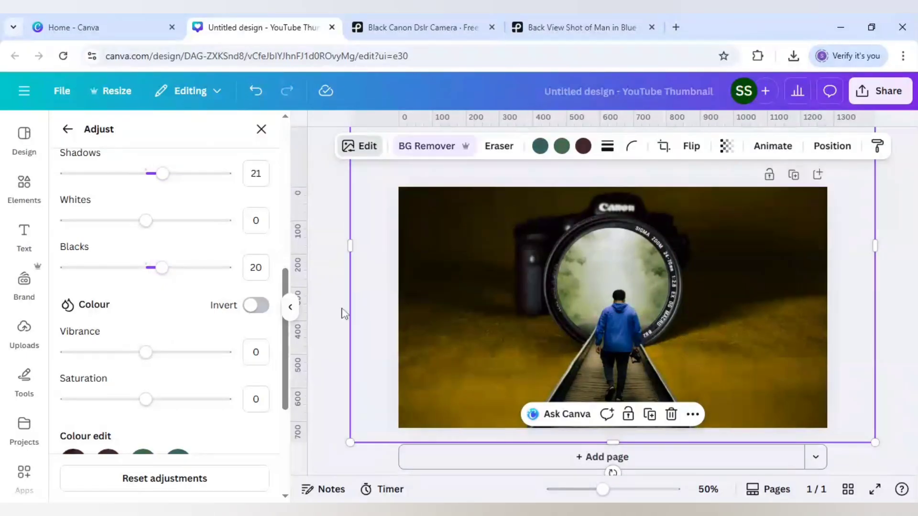
Search the graphic elements for "shadow" and add the thin horizontal line shadow to the page.
left_click(24, 185)
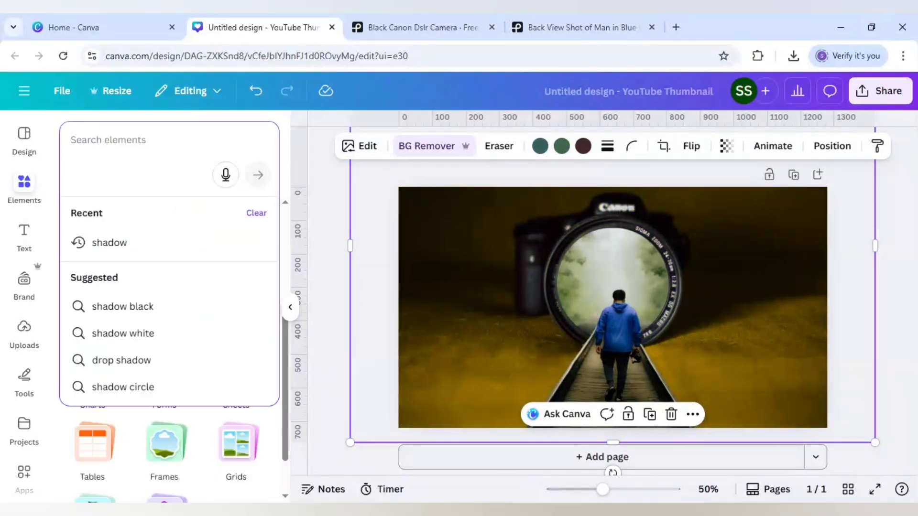
type("shadow")
key("Return")
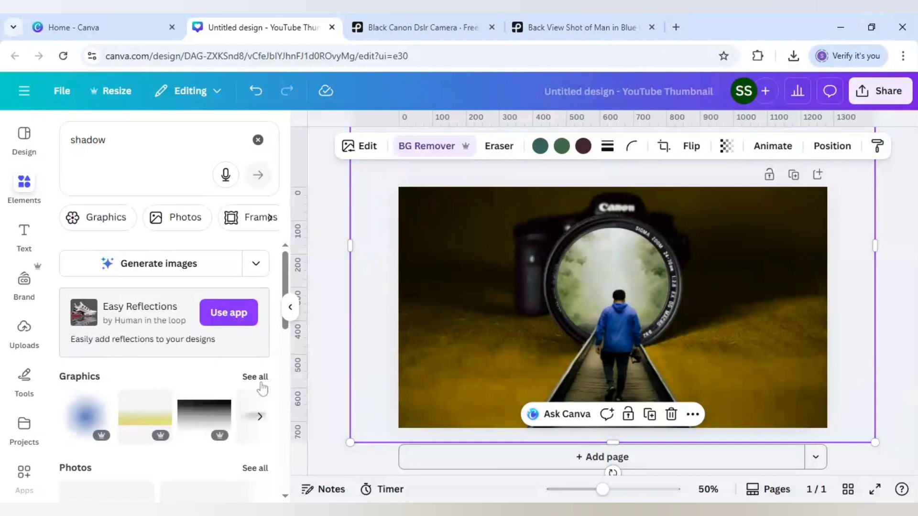
left_click(261, 381)
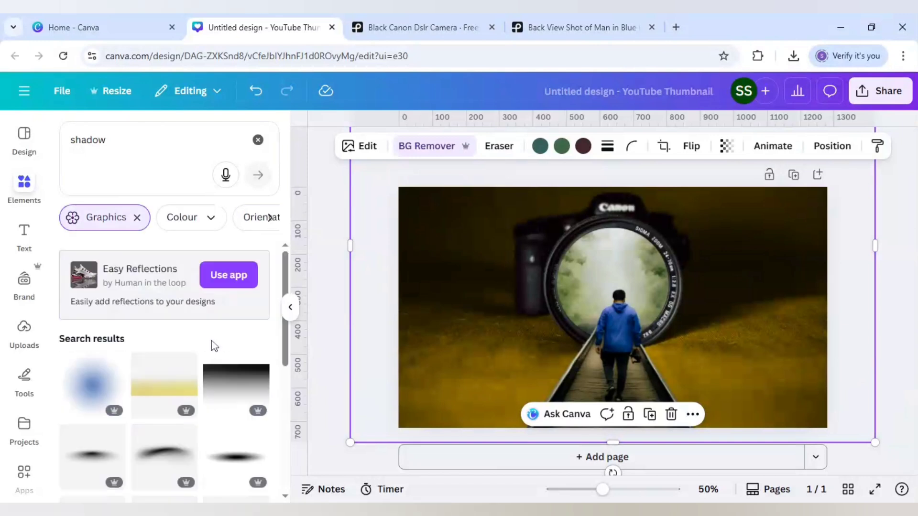
scroll(212, 345, "down", 5)
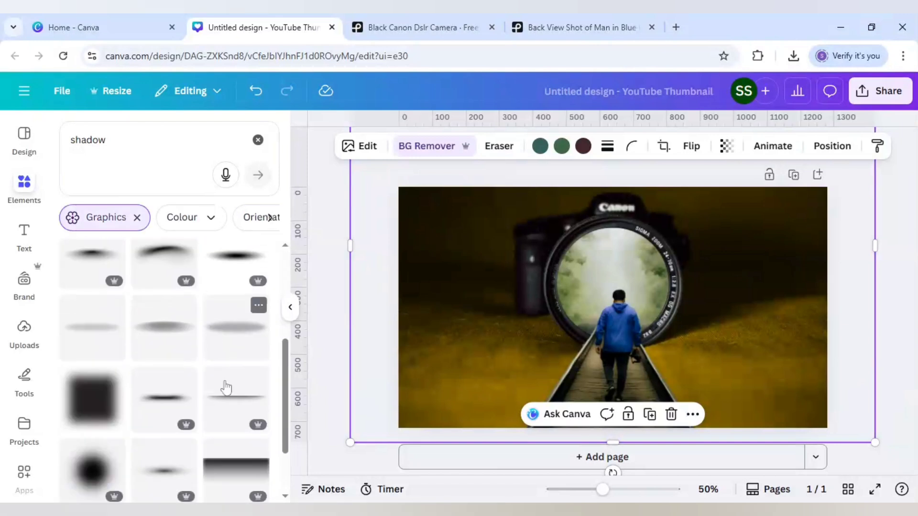
left_click(234, 409)
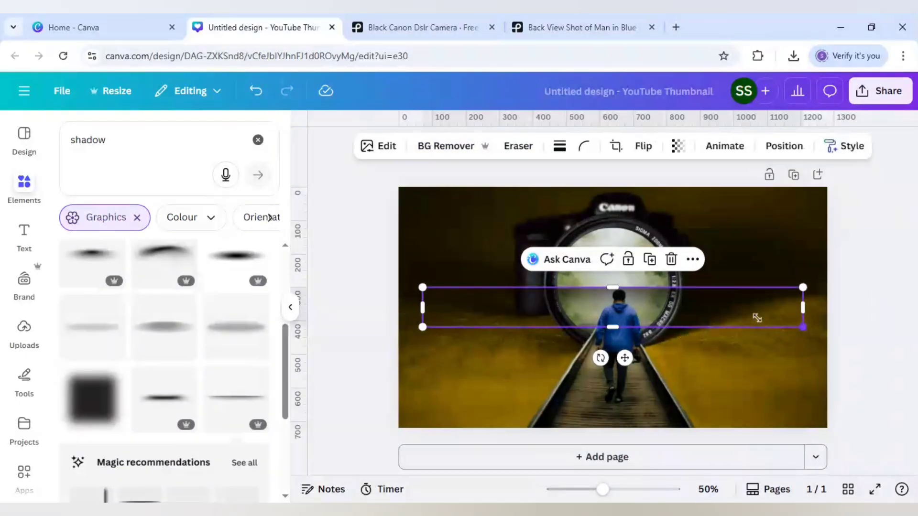
Shrink the line shadow, tilt it to the slope of the tracks and place it along their right rail.
left_click_drag(802, 327, 544, 301)
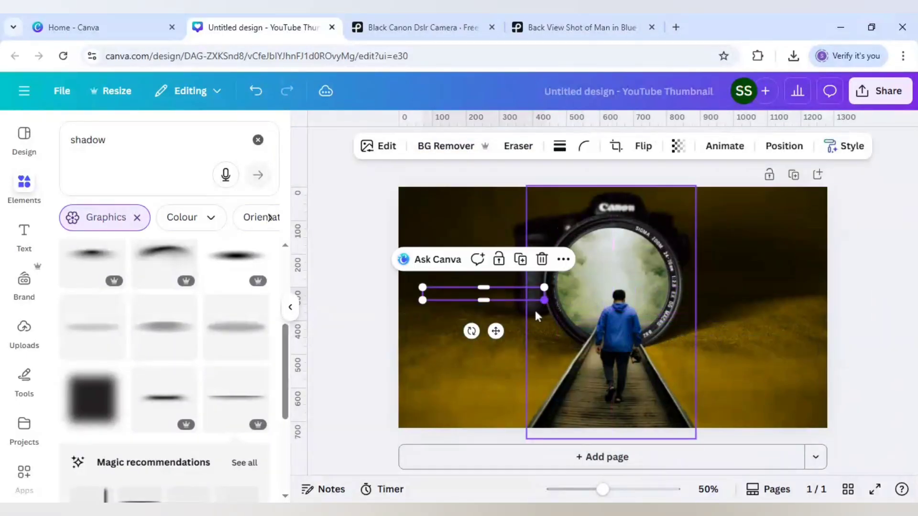
left_click_drag(472, 331, 496, 315)
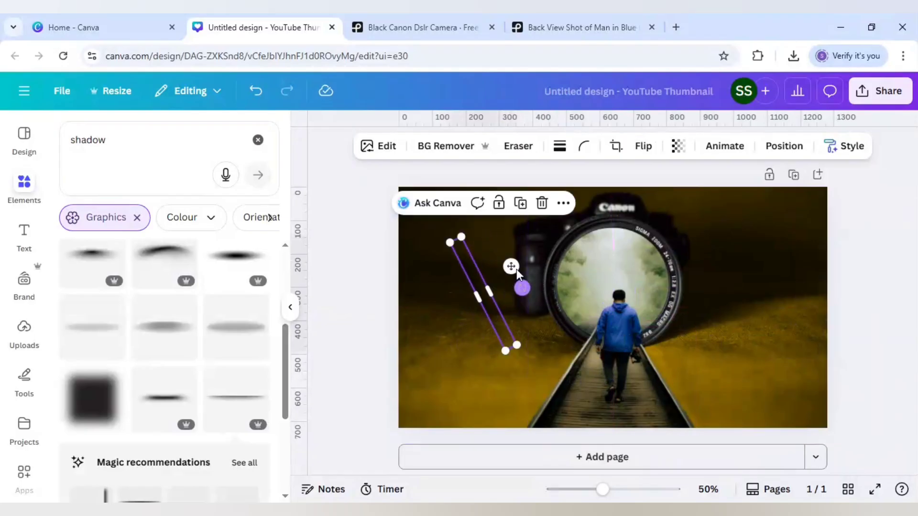
left_click_drag(516, 270, 700, 359)
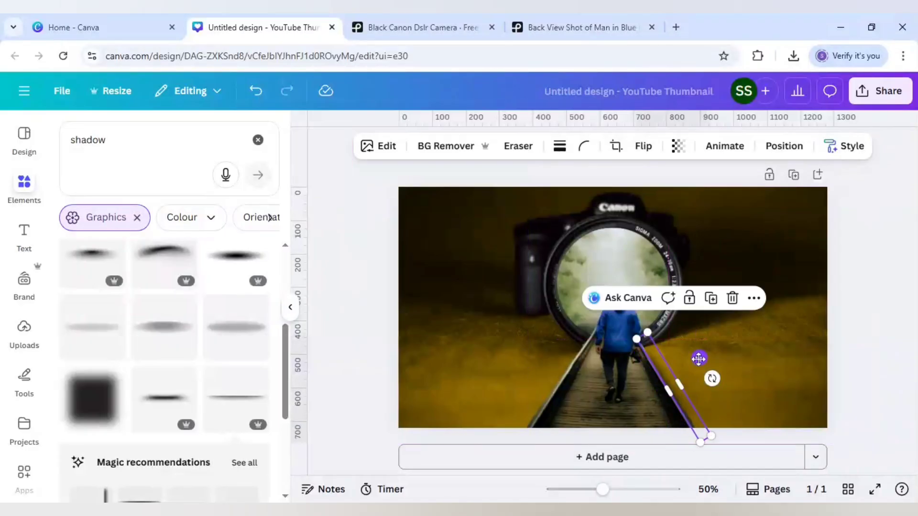
Duplicate the tilted shadow and align the copies exactly over the original, making a stack of four.
left_click(711, 299)
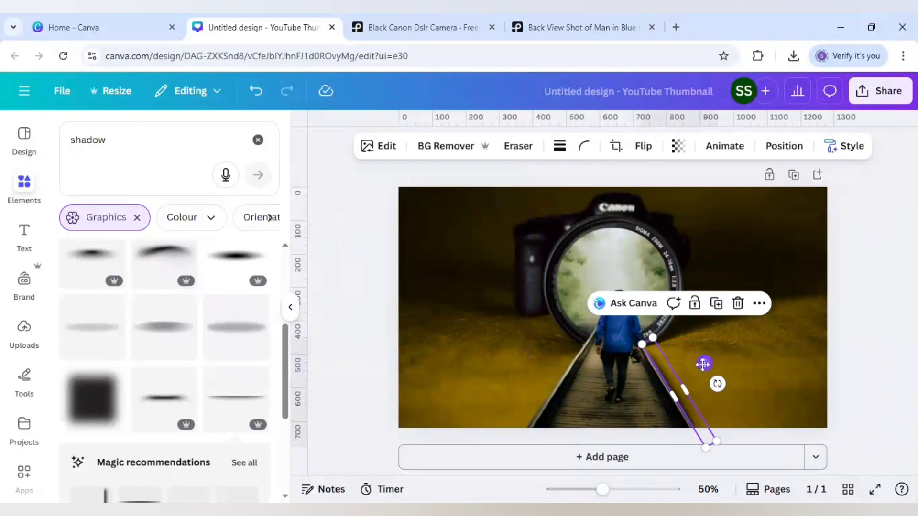
left_click_drag(701, 364, 699, 360)
left_click(712, 300)
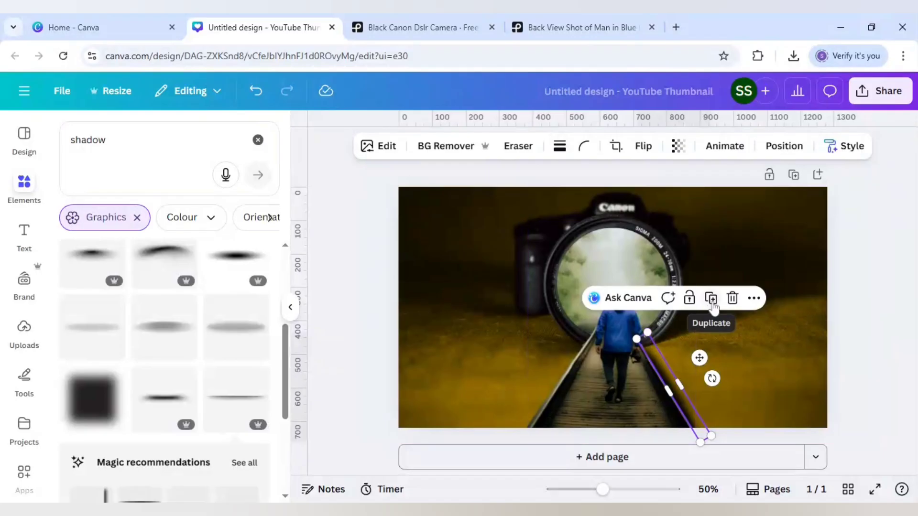
Select all four shadow layers, enlarge them together to span the right rail, and group them.
right_click(667, 381)
mouse_move(709, 279)
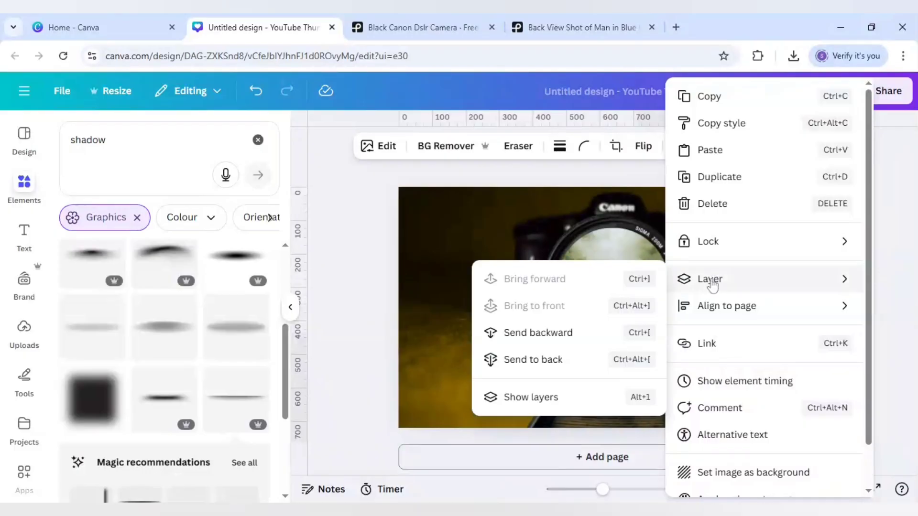
left_click(559, 403)
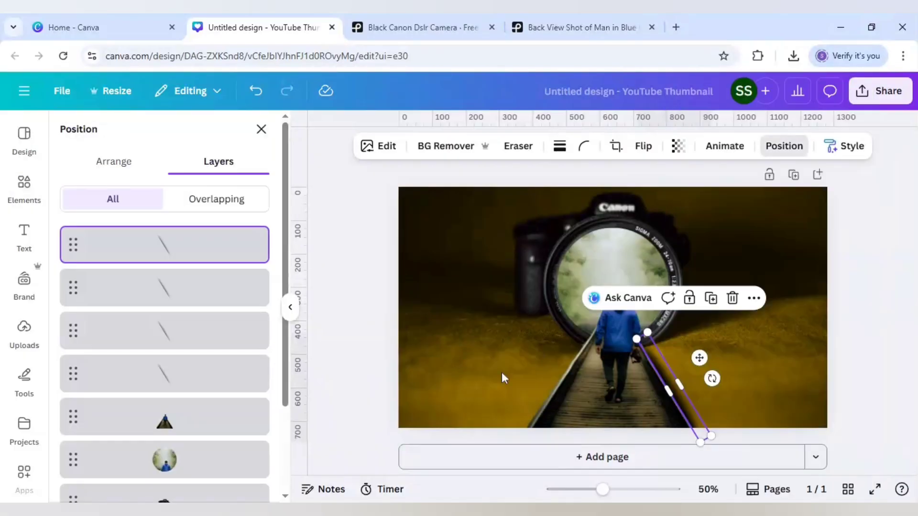
left_click(195, 292, "shift")
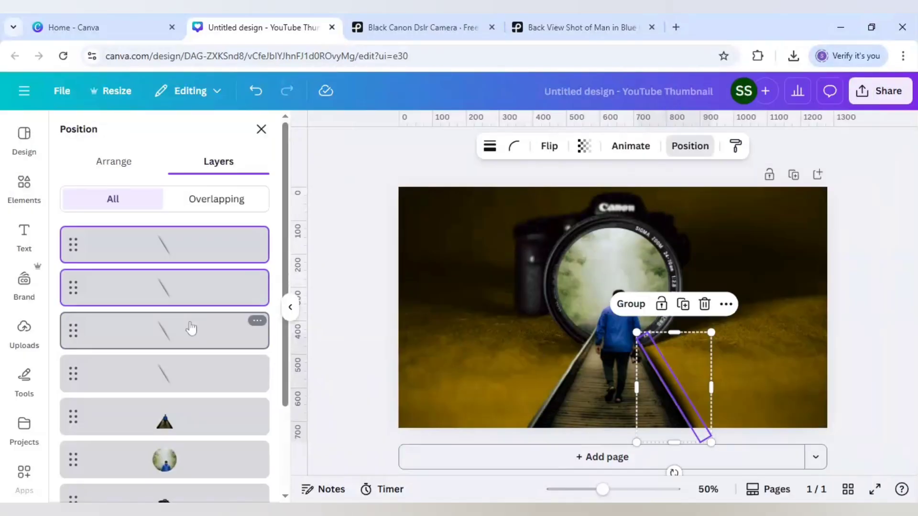
left_click(188, 329, "shift")
left_click(188, 378, "shift")
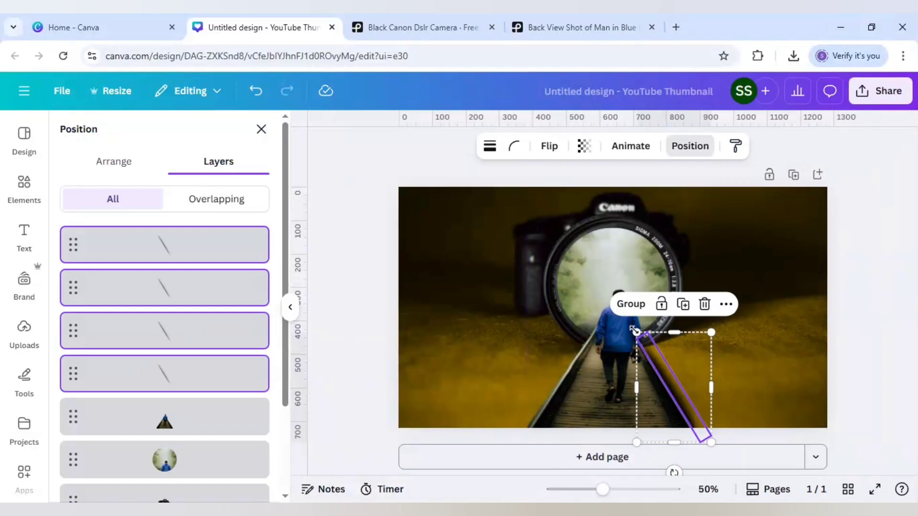
left_click_drag(634, 330, 622, 323)
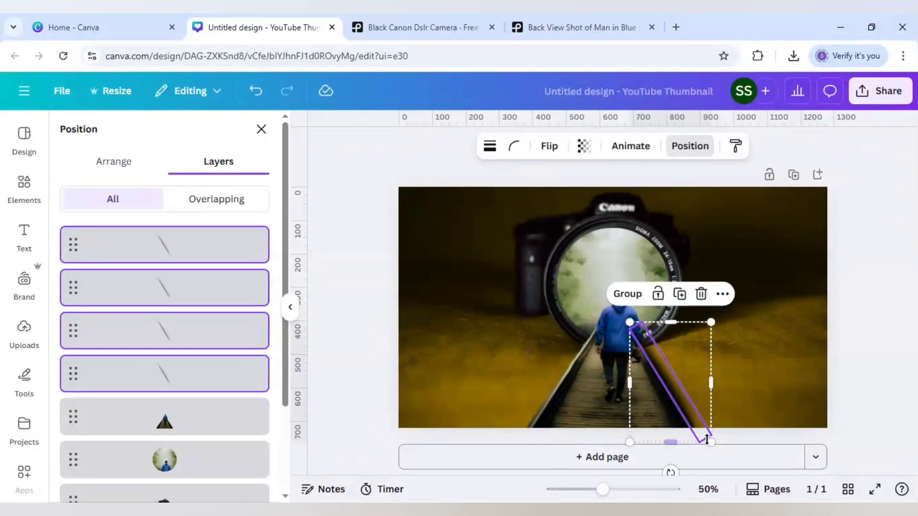
left_click_drag(711, 444, 725, 459)
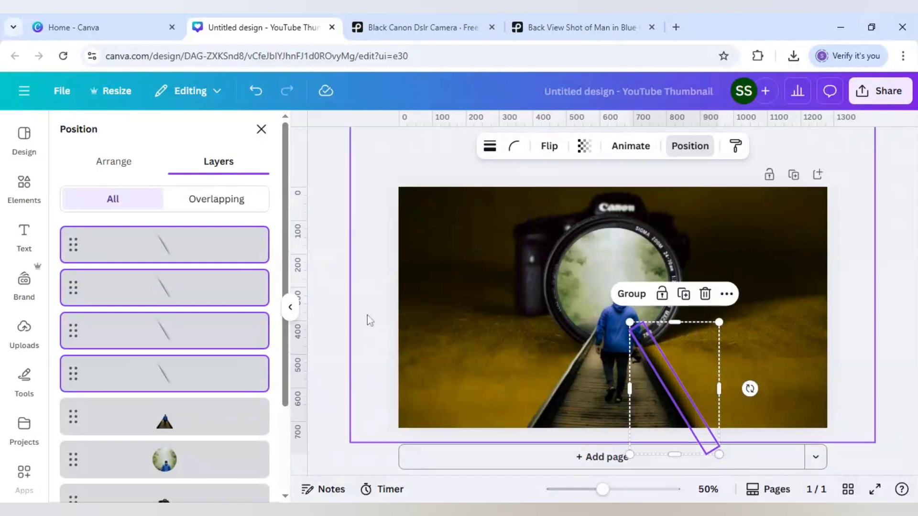
left_click(627, 294)
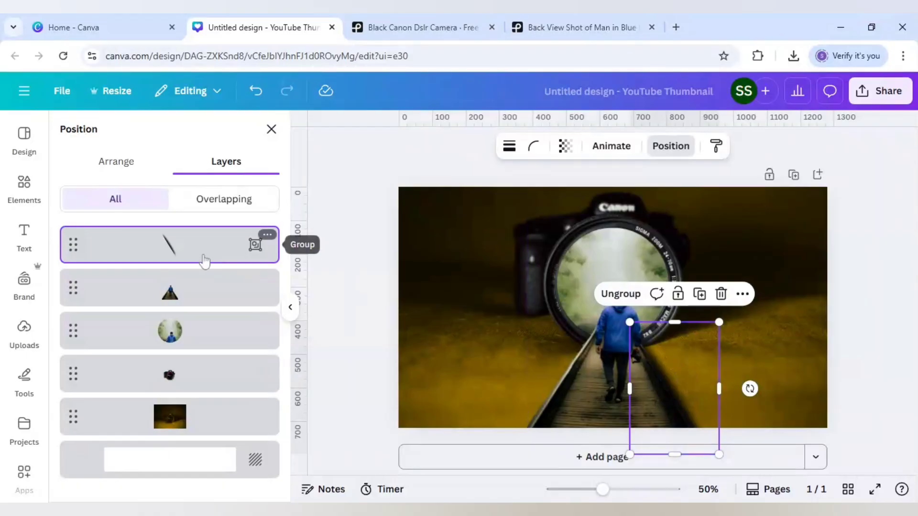
Move the shadow group directly below the camera layer, and place a duplicate of the group over the left rail.
left_click_drag(205, 260, 225, 388)
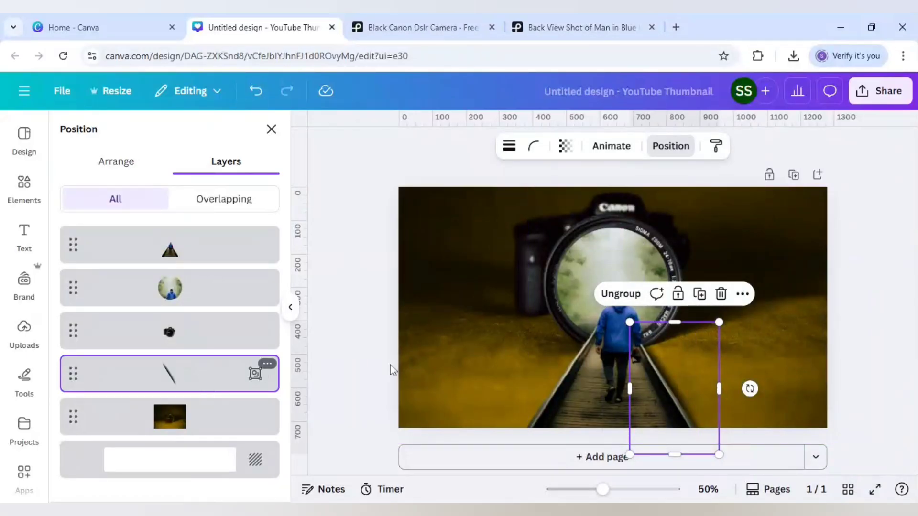
left_click(699, 293)
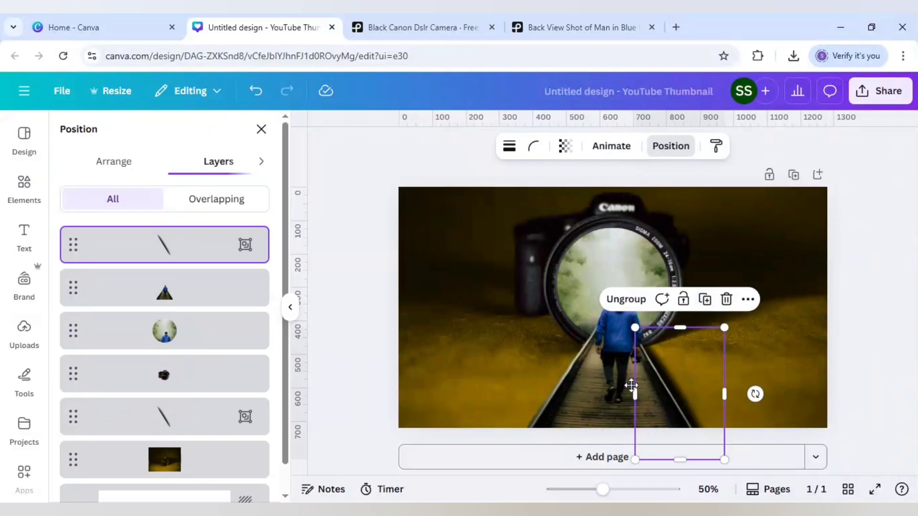
left_click_drag(631, 386, 529, 379)
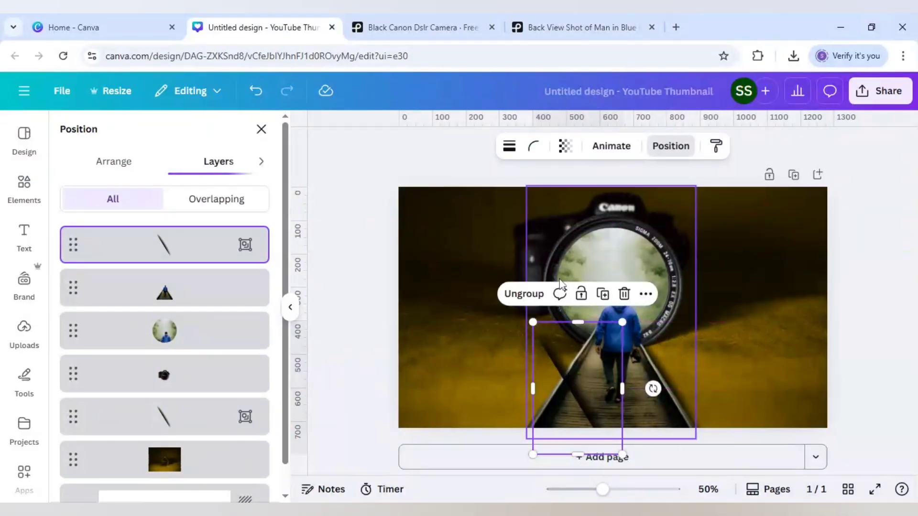
Ungroup the duplicated shadows, flip them vertically and group them again.
left_click(524, 293)
left_click(548, 148)
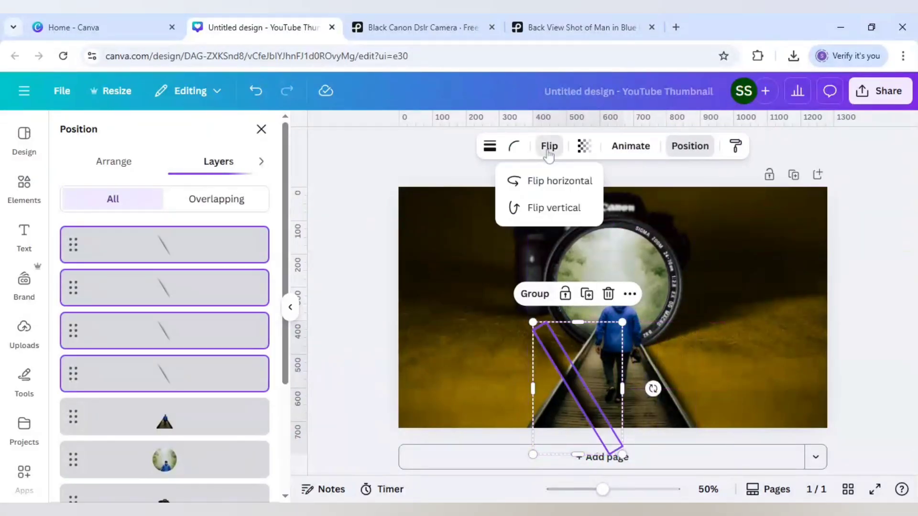
left_click(542, 208)
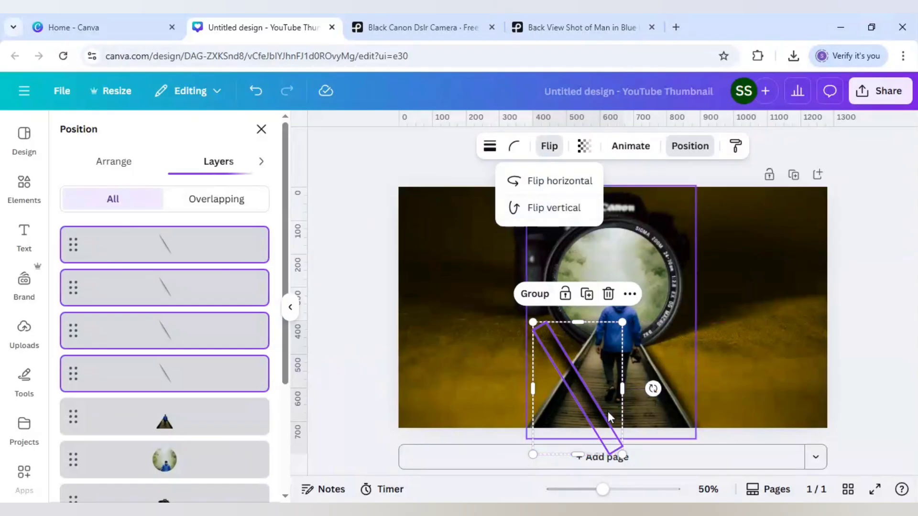
left_click(538, 295)
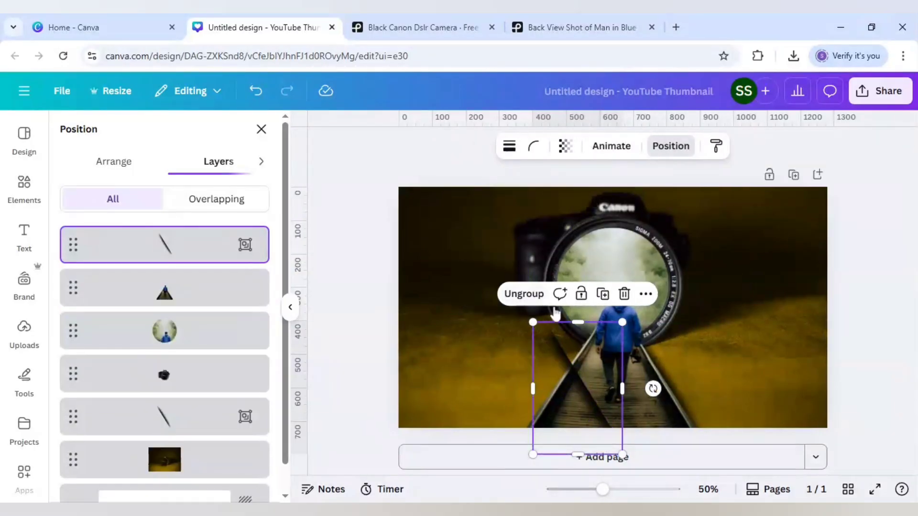
Rotate and position the duplicate shadow group along the left rail, and move it below the camera layer.
left_click_drag(653, 388, 597, 415)
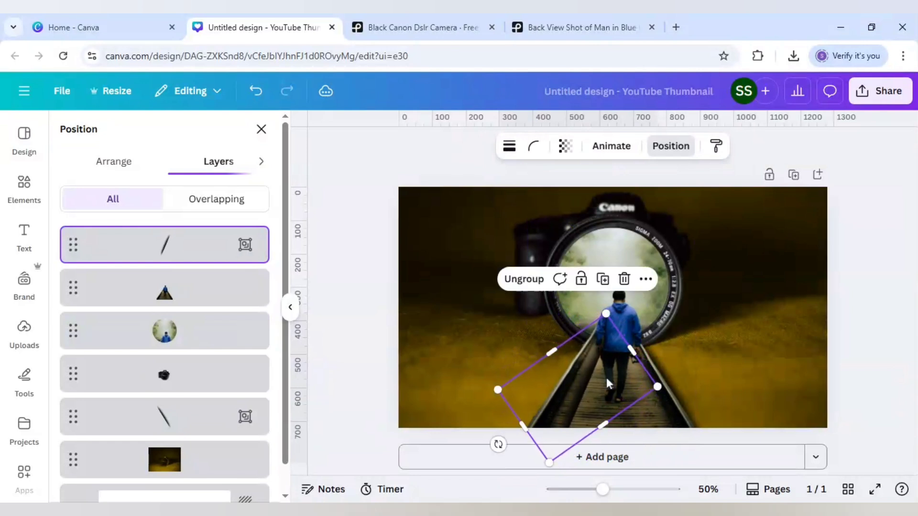
left_click_drag(607, 377, 586, 377)
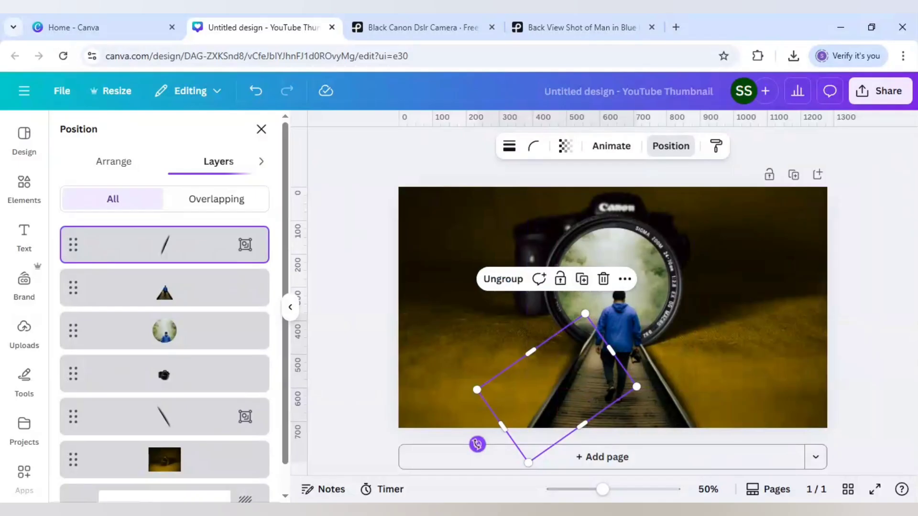
mouse_move(477, 444)
left_mouse_down()
mouse_move(462, 435)
mouse_move(468, 429)
left_mouse_up()
left_click_drag(568, 404, 563, 404)
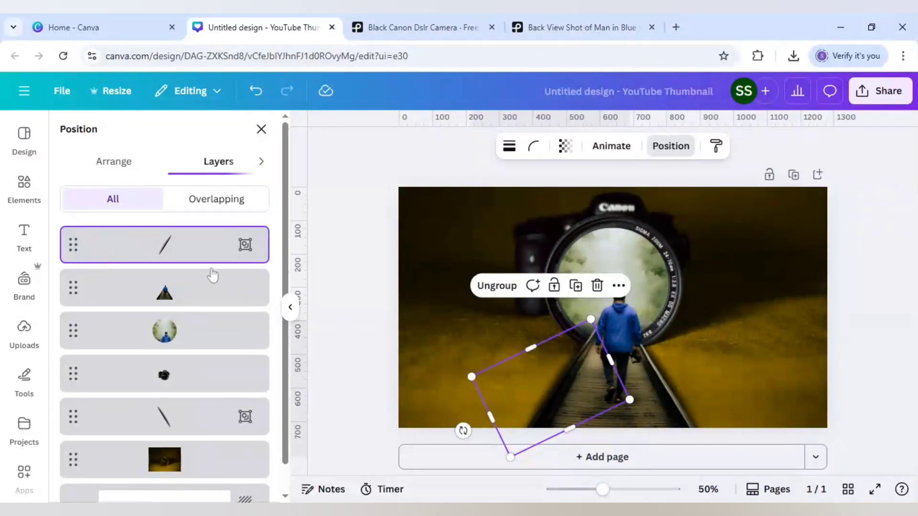
left_click_drag(211, 245, 199, 426)
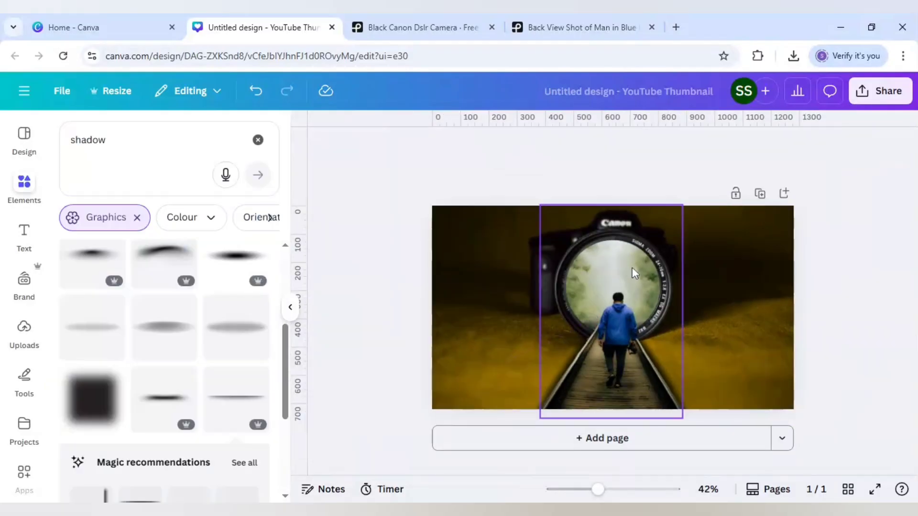
Crop the track cut-out's empty top down to the man's head and select the lens photo behind it.
left_click(627, 279)
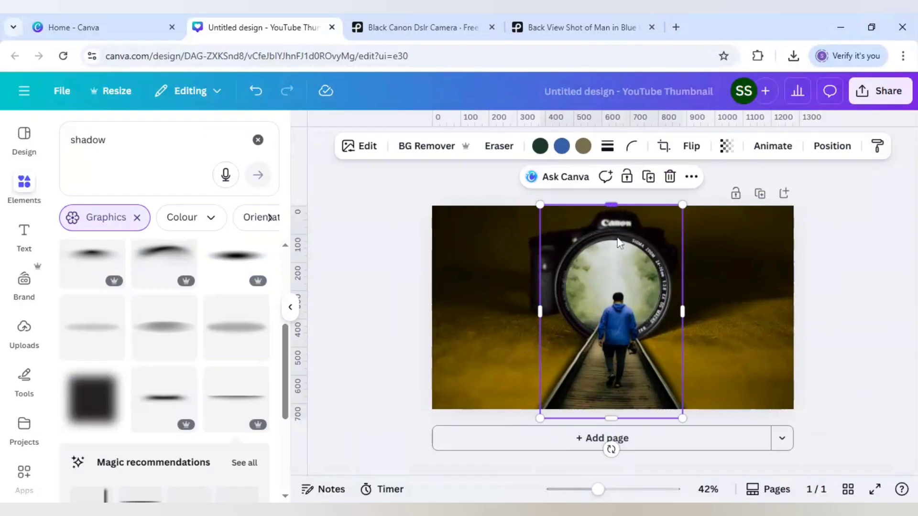
left_click_drag(614, 206, 624, 301)
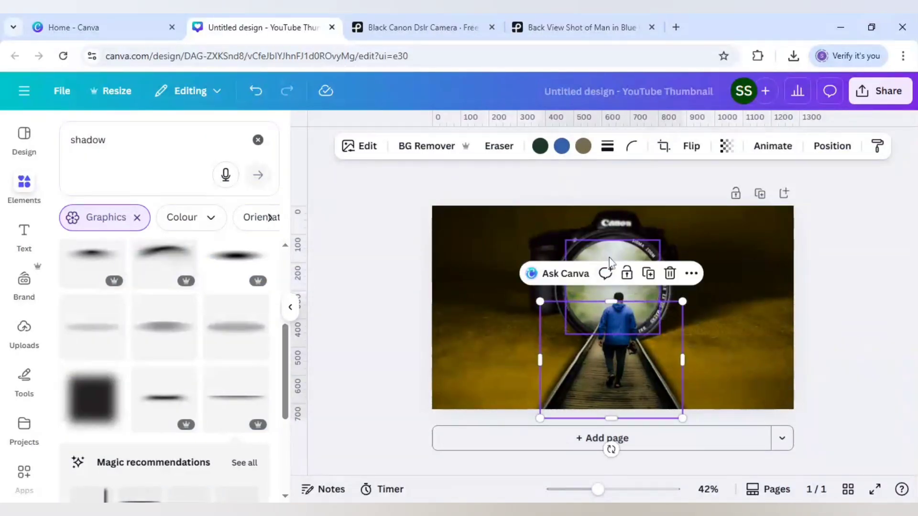
left_click(613, 265)
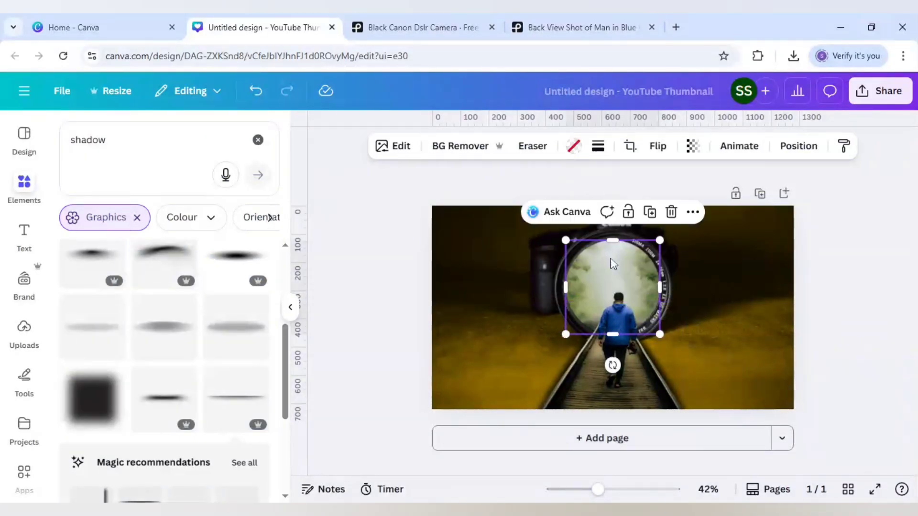
Increase the saturation of the lens photo in its image adjustments.
left_click(395, 146)
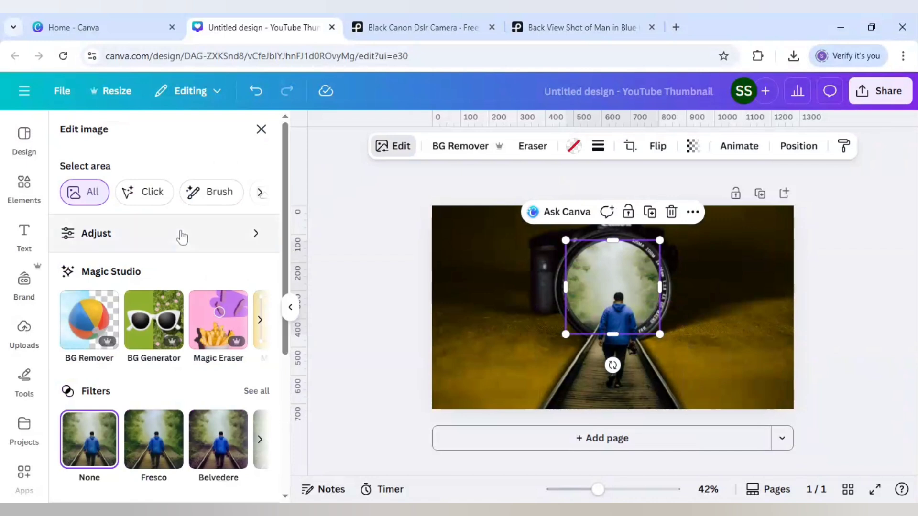
left_click(180, 234)
scroll(148, 323, "down", 5)
scroll(148, 322, "down", 3)
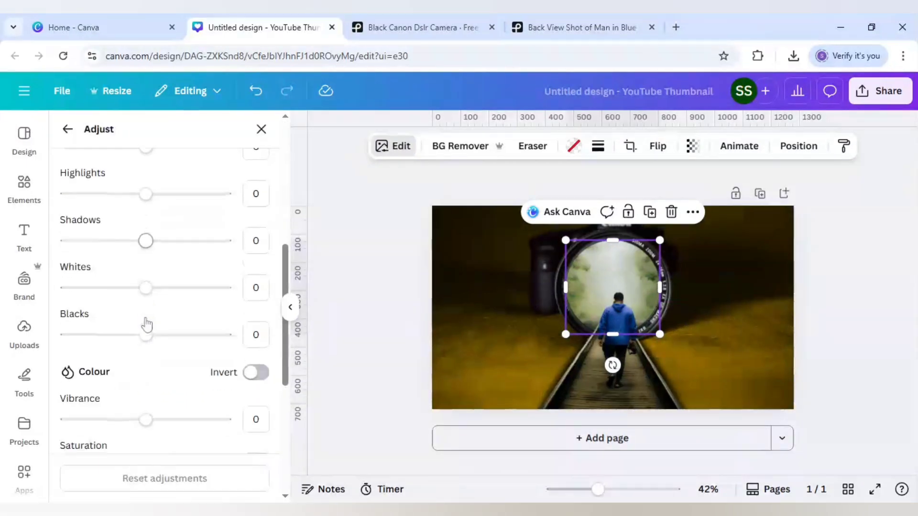
left_click_drag(161, 406, 203, 407)
scroll(118, 381, "up", 5)
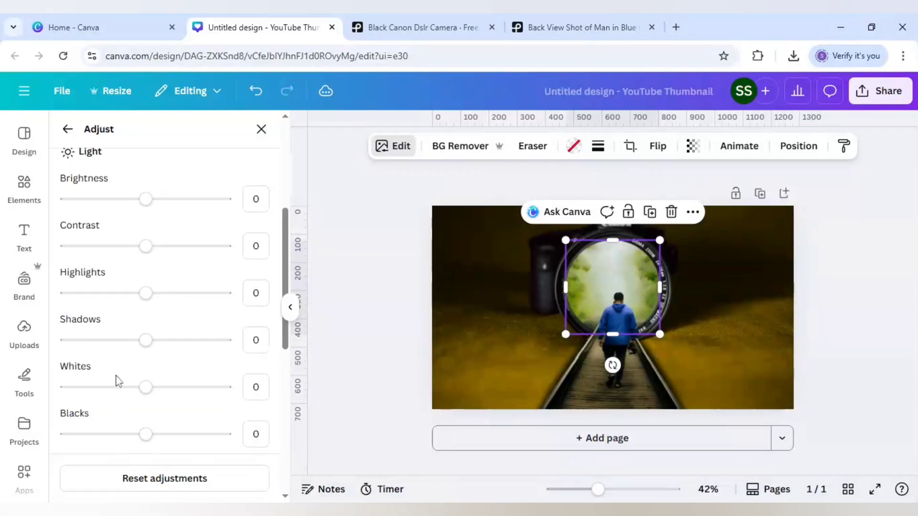
Set the lens photo's tint to -18 and temperature to 28.
left_click_drag(152, 221, 157, 241)
scroll(157, 255, "up", 3)
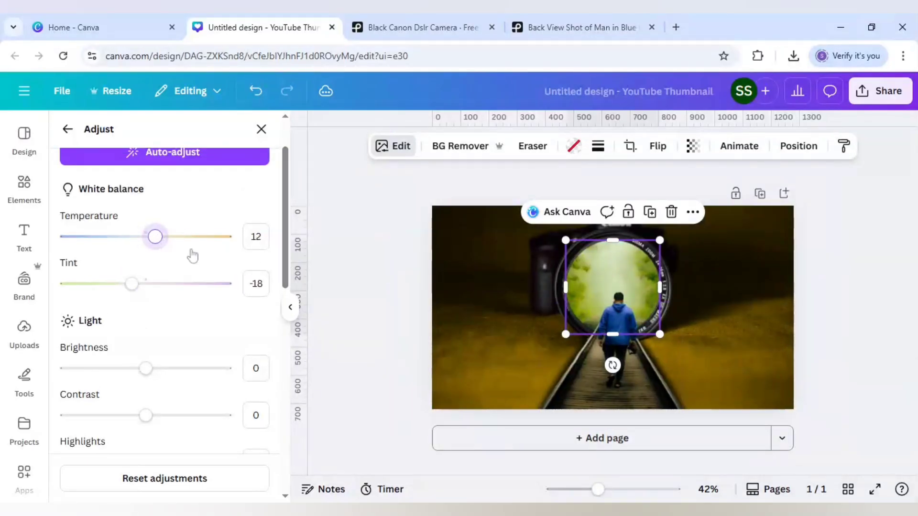
left_click_drag(156, 236, 169, 240)
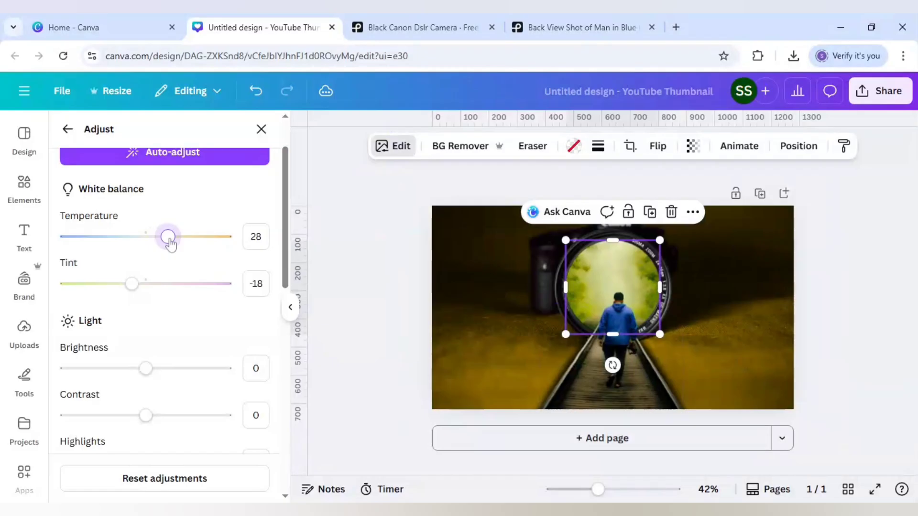
left_click(377, 328)
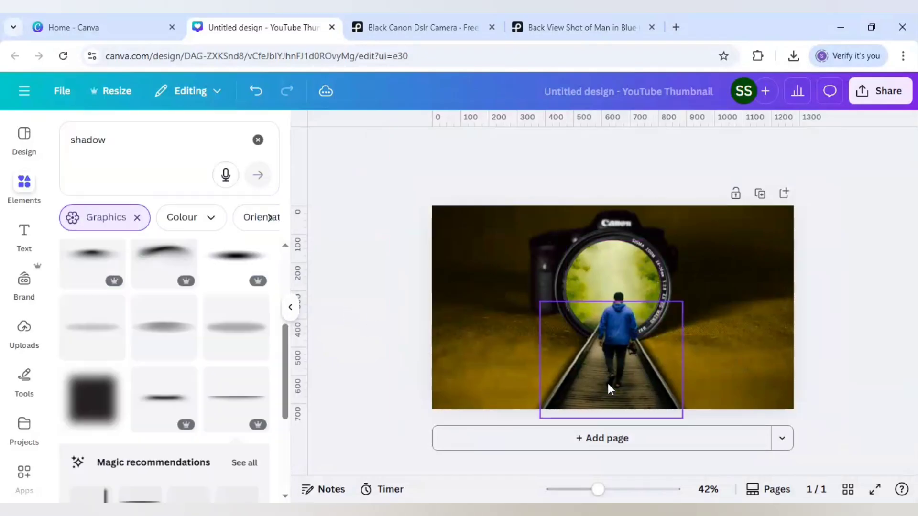
Extend the track cut-out's crop back up to the top edge of the page and deselect it.
left_click(597, 338)
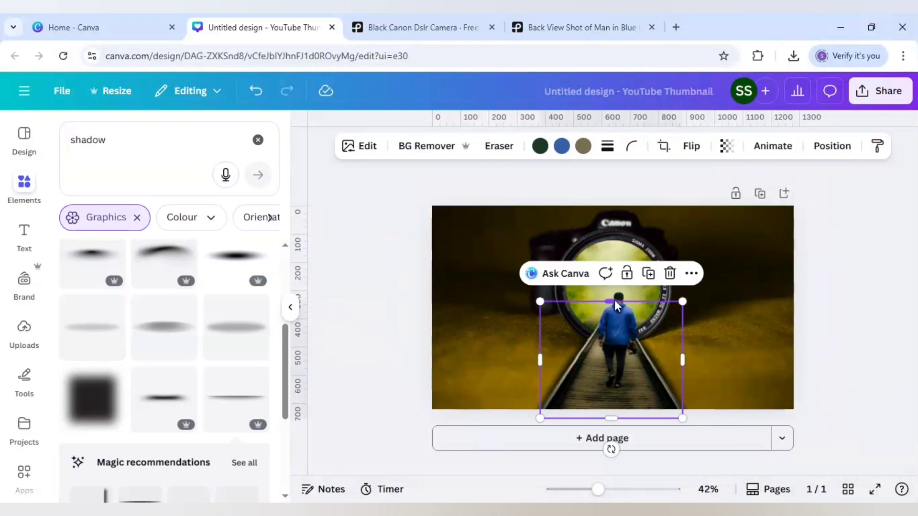
left_click_drag(613, 300, 612, 206)
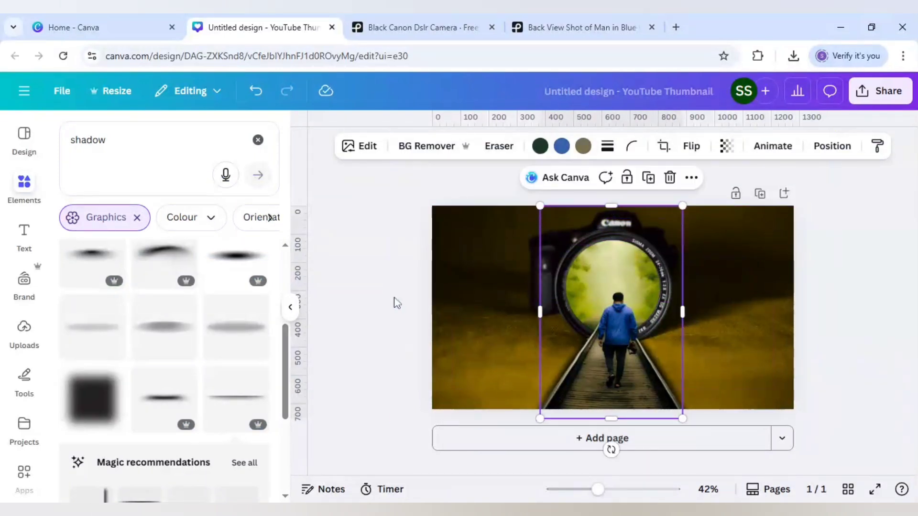
left_click(397, 304)
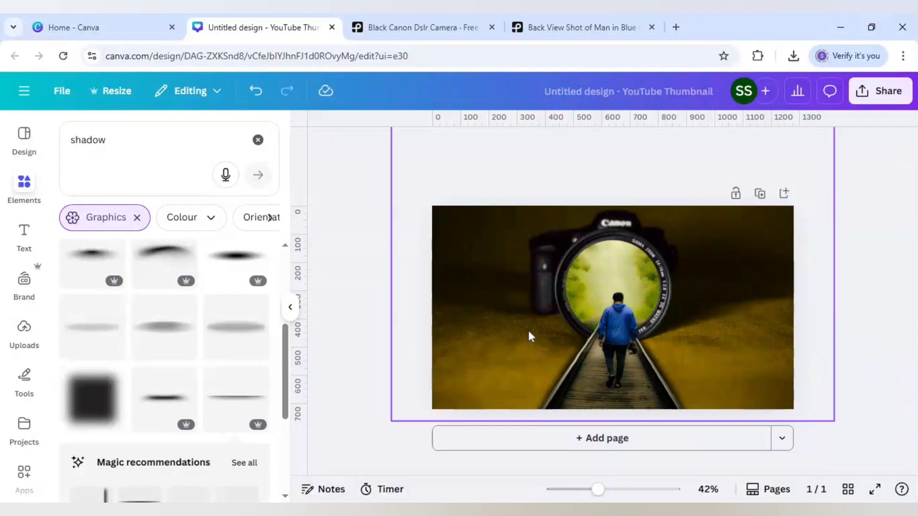